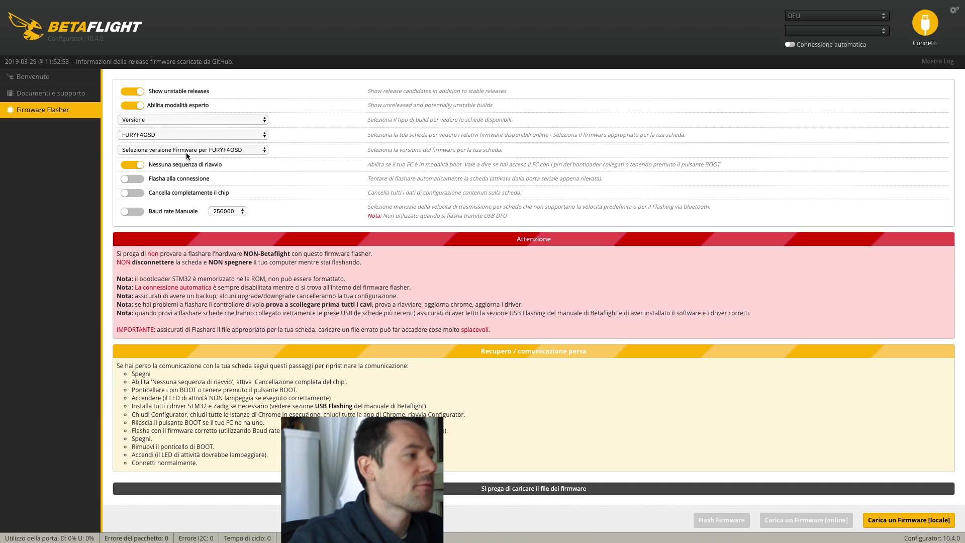
- Load the online 3.5.7 firmware for the FURYF4OSD target and flash it to the board
click(206, 152)
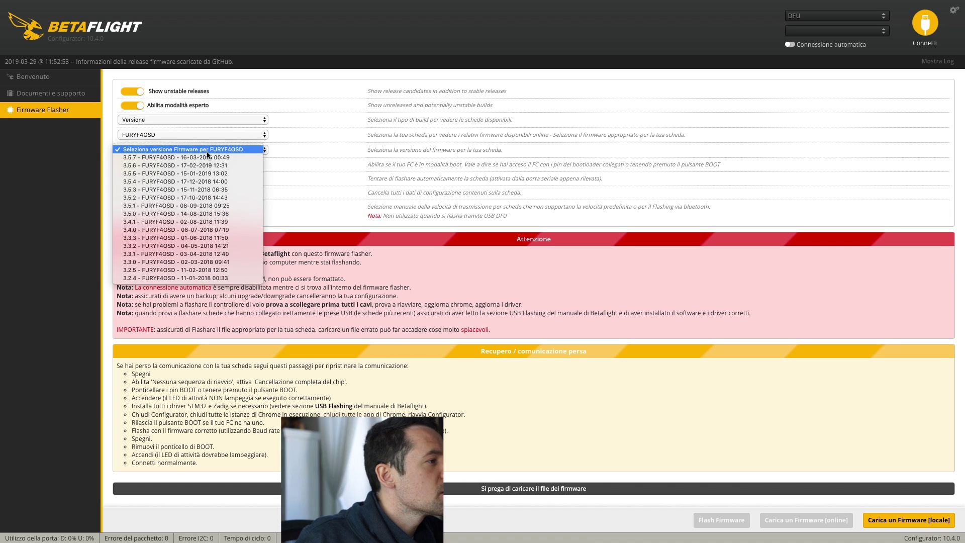
click(167, 158)
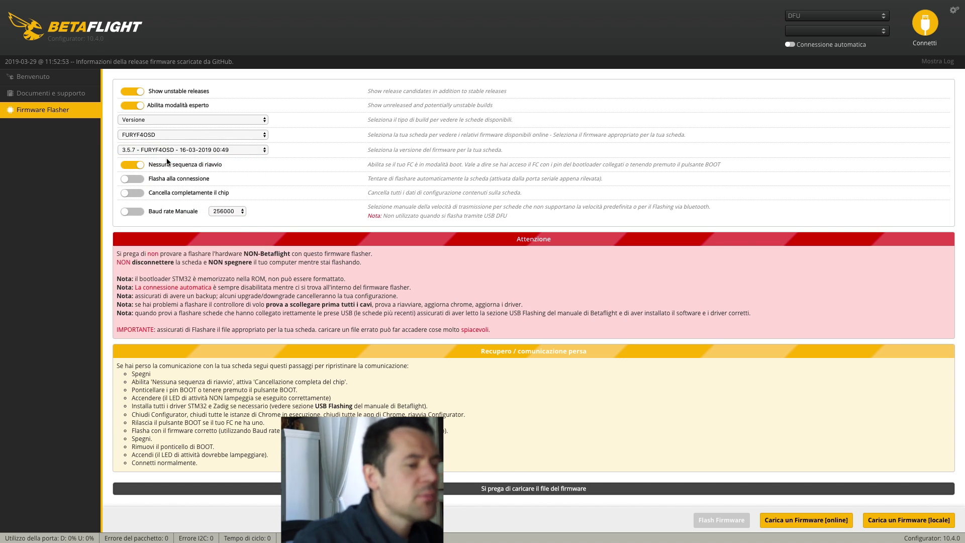
click(798, 526)
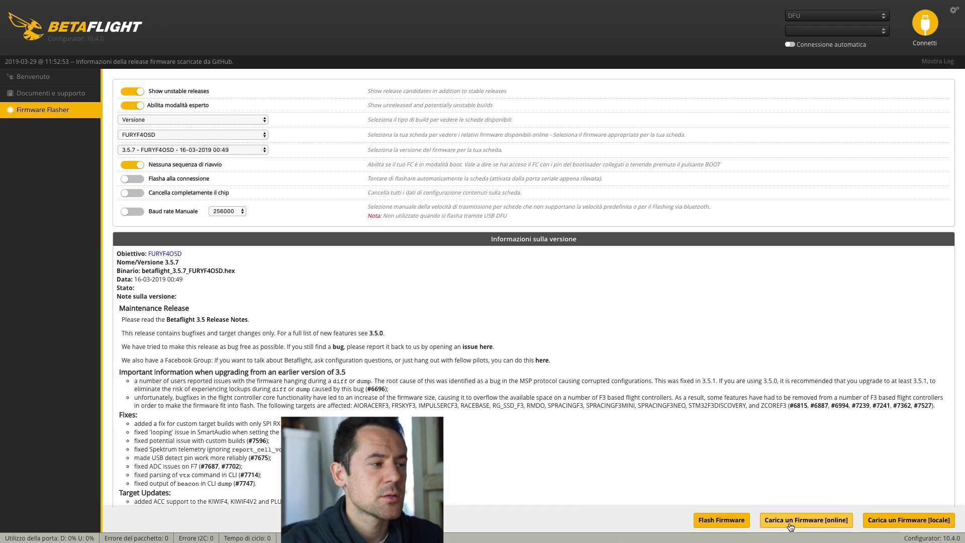
scroll(467, 420, down, 1)
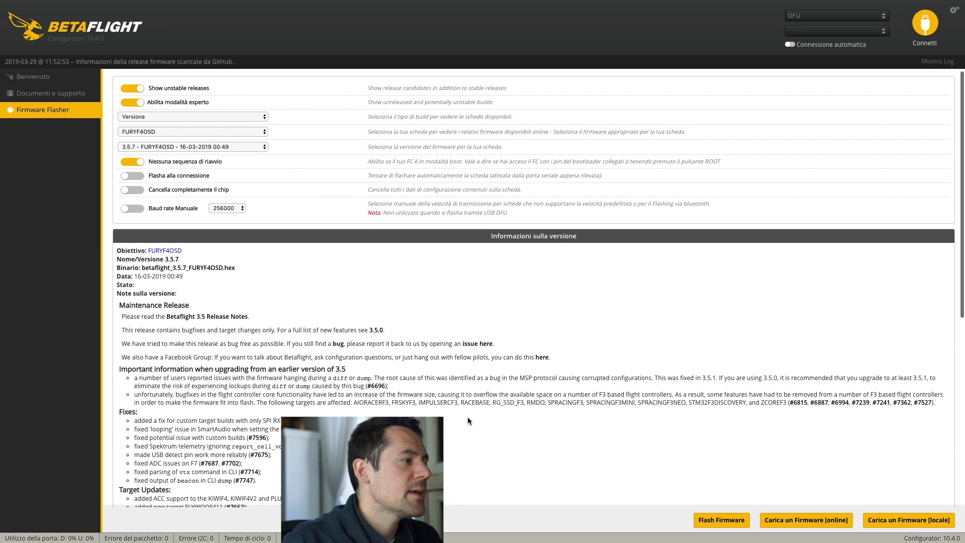
scroll(467, 420, down, 6)
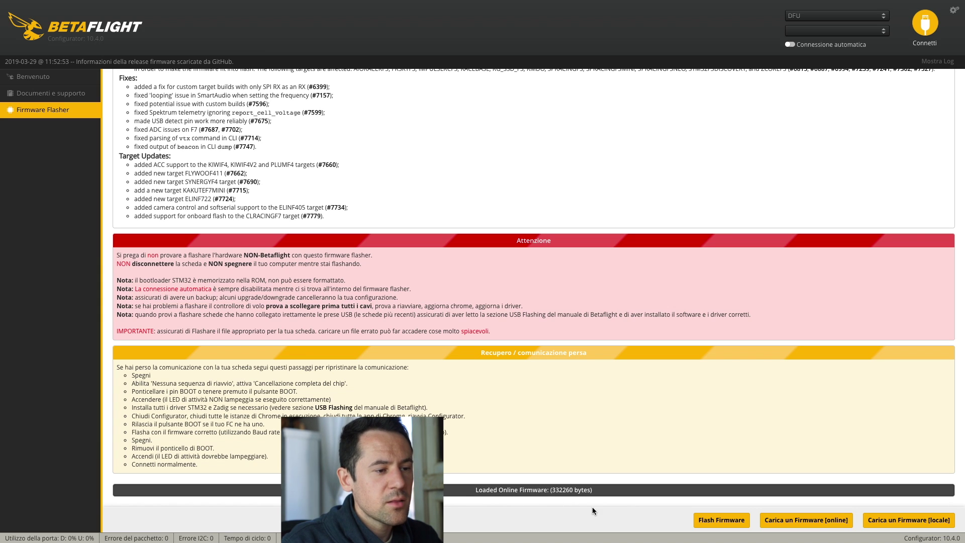
click(723, 523)
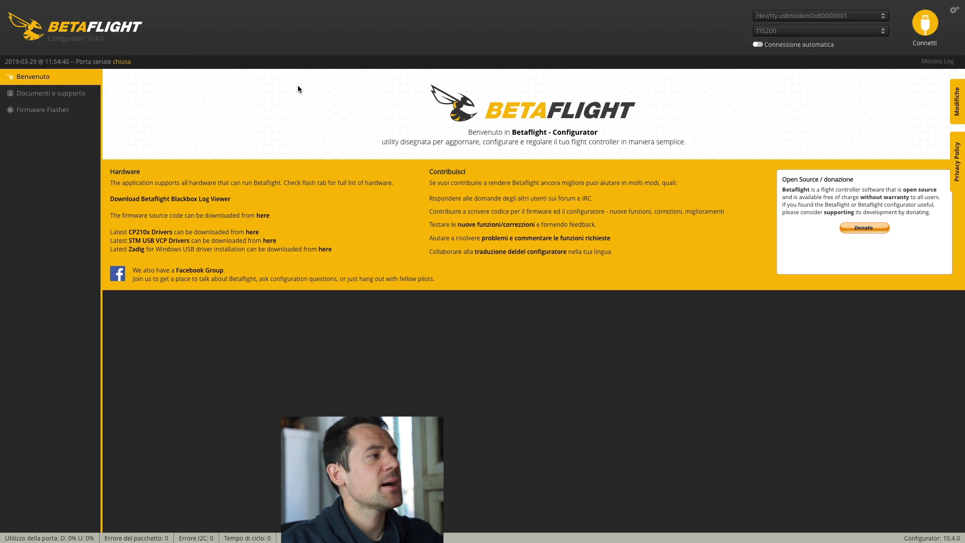
- Connect to the flight controller and review its serial port assignments for receiver, telemetry and peripherals
click(926, 28)
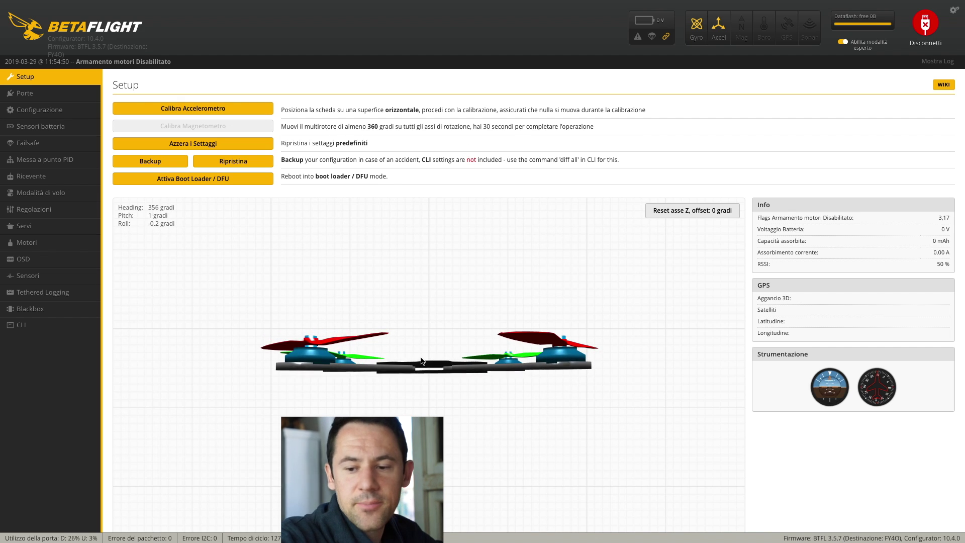
click(49, 98)
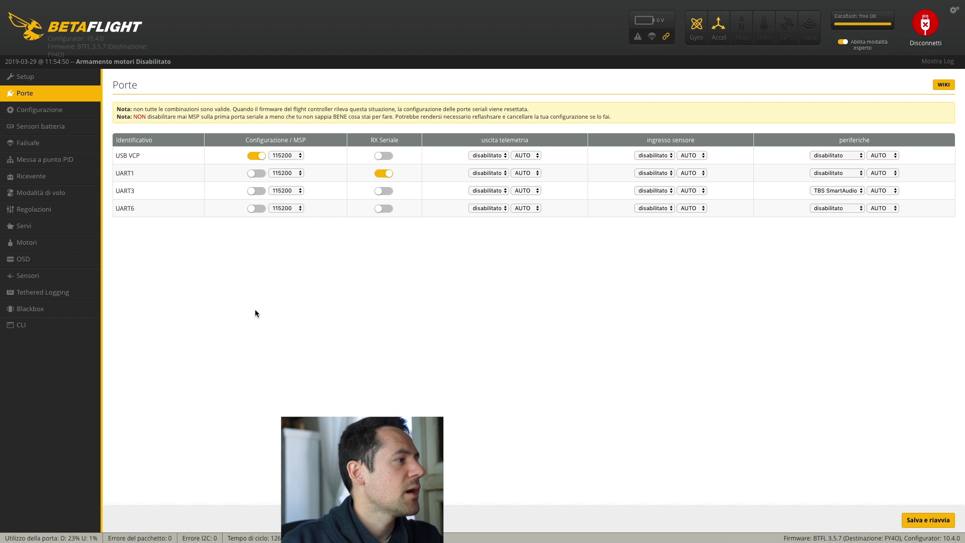
- Review the mixer, ESC, system and personalization settings, and keep the receiver mode on the serial type (SPEKSAT, SBUS, SUMD)
click(42, 111)
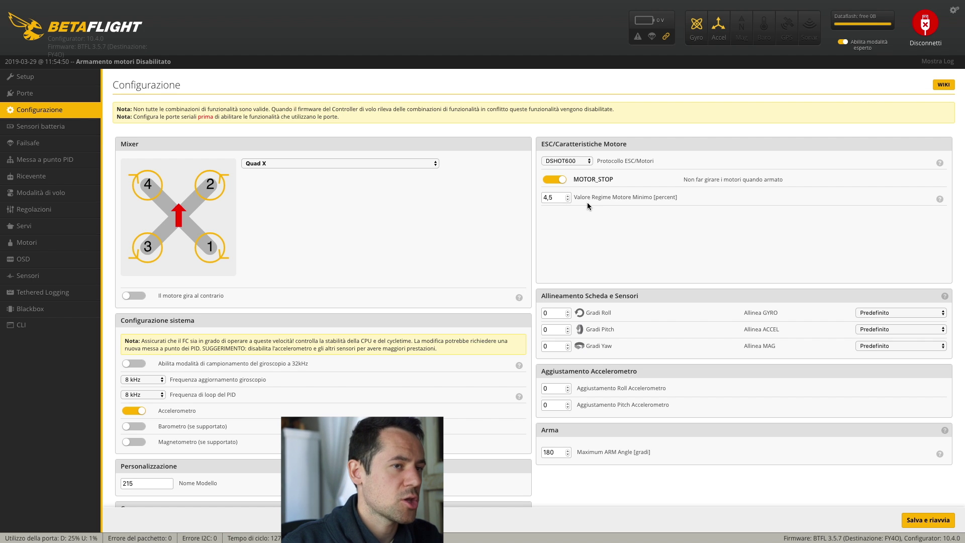
scroll(108, 254, down, 2)
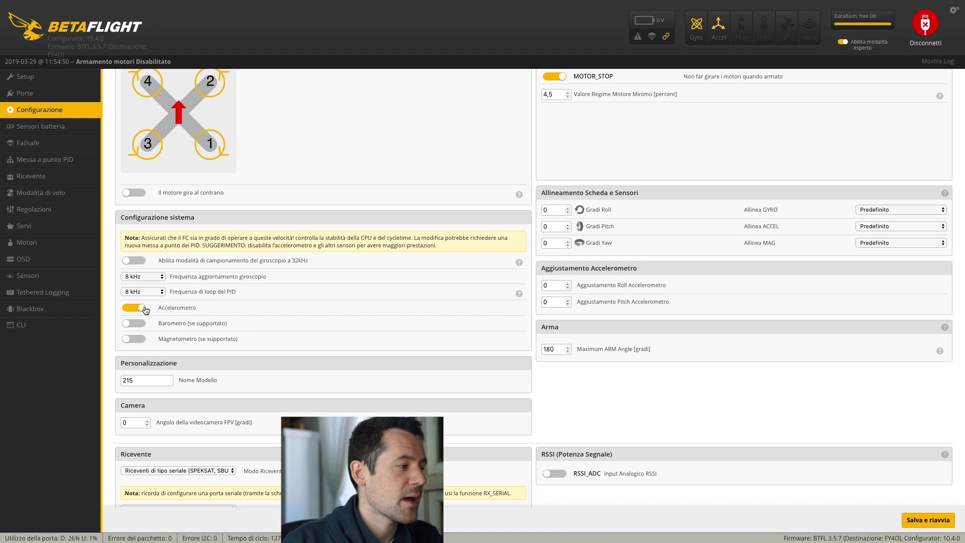
scroll(189, 309, down, 1)
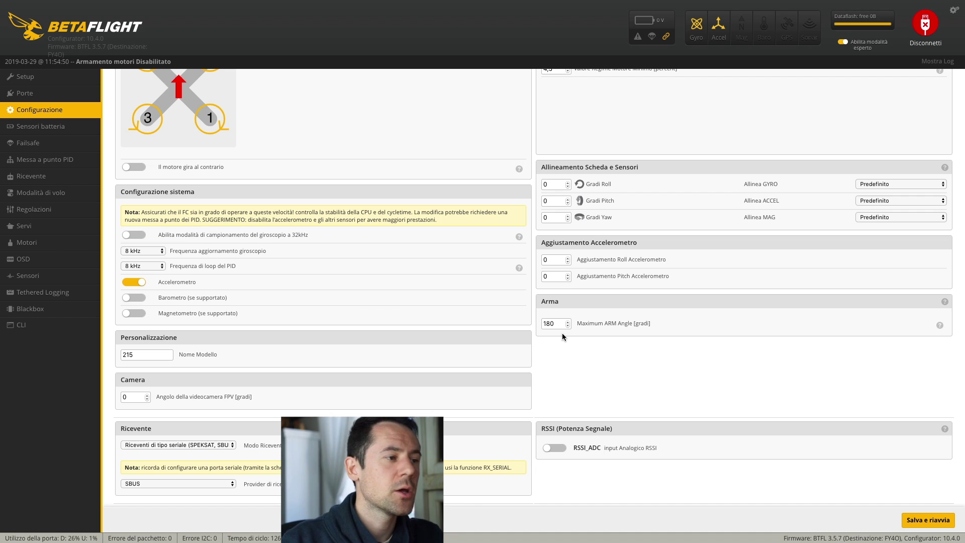
scroll(562, 332, down, 1)
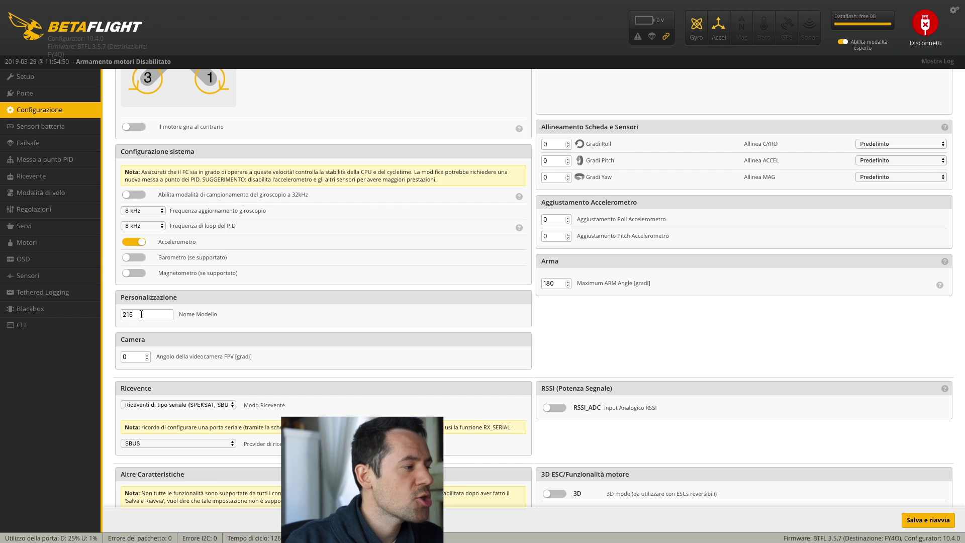
scroll(135, 296, down, 3)
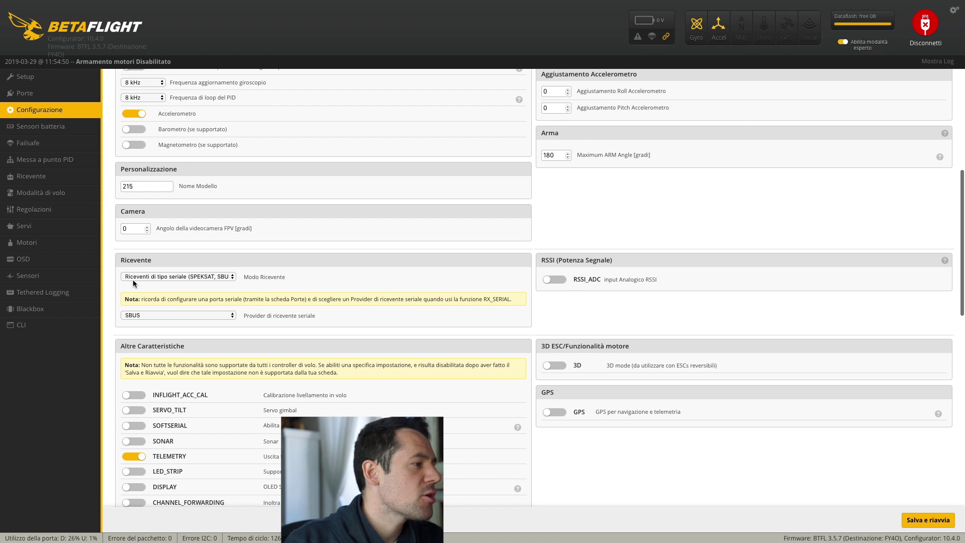
click(208, 277)
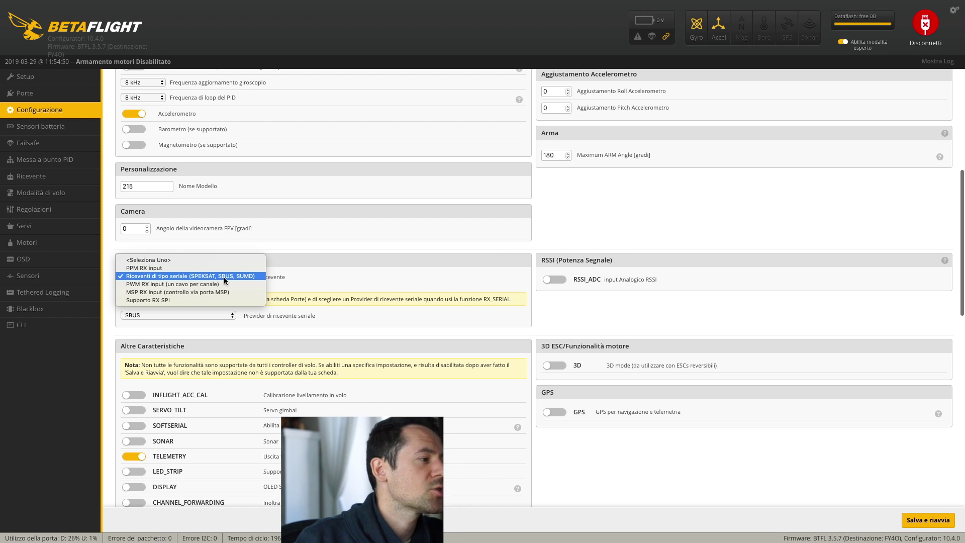
click(224, 277)
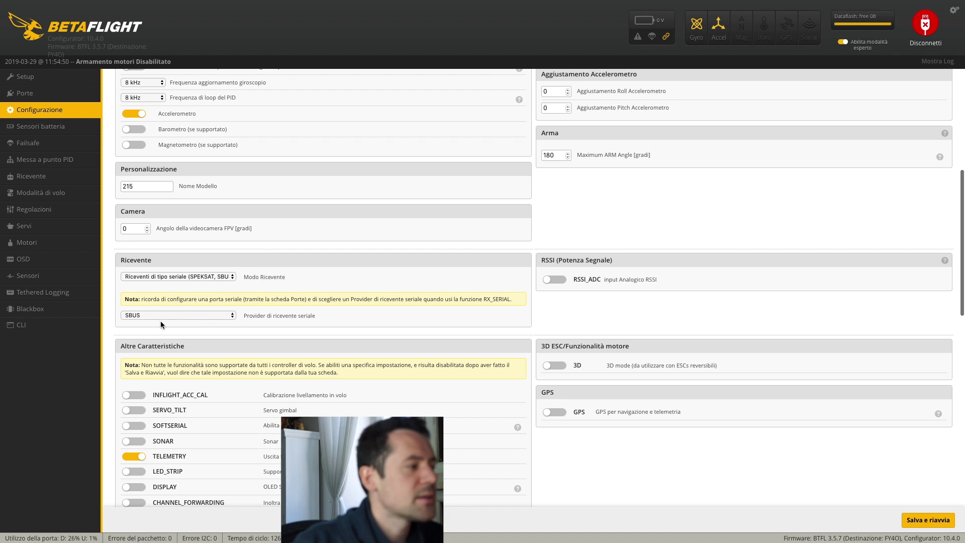
- Examine the enabled extra features, the Dshot beacon options and the beeper configuration
scroll(219, 315, down, 3)
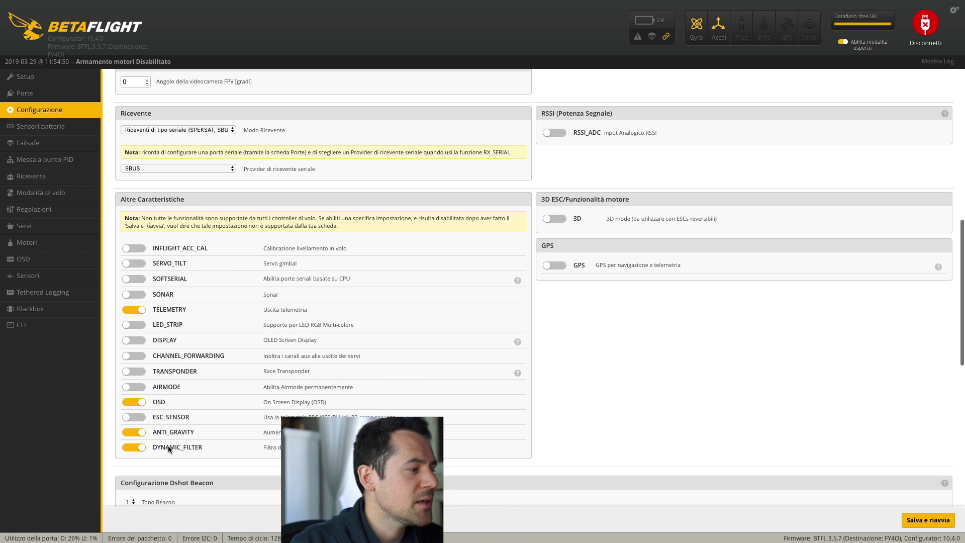
scroll(187, 455, down, 5)
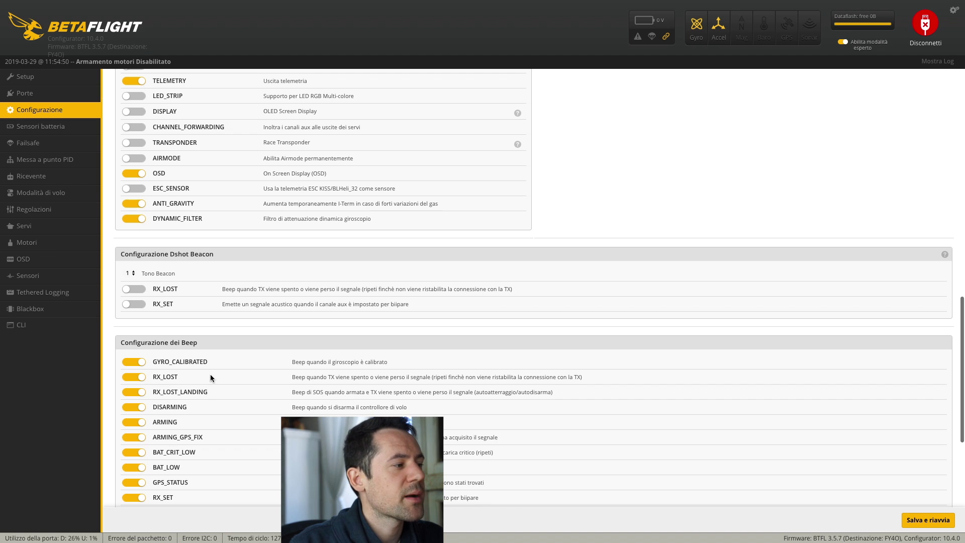
scroll(210, 374, down, 3)
scroll(259, 393, down, 1)
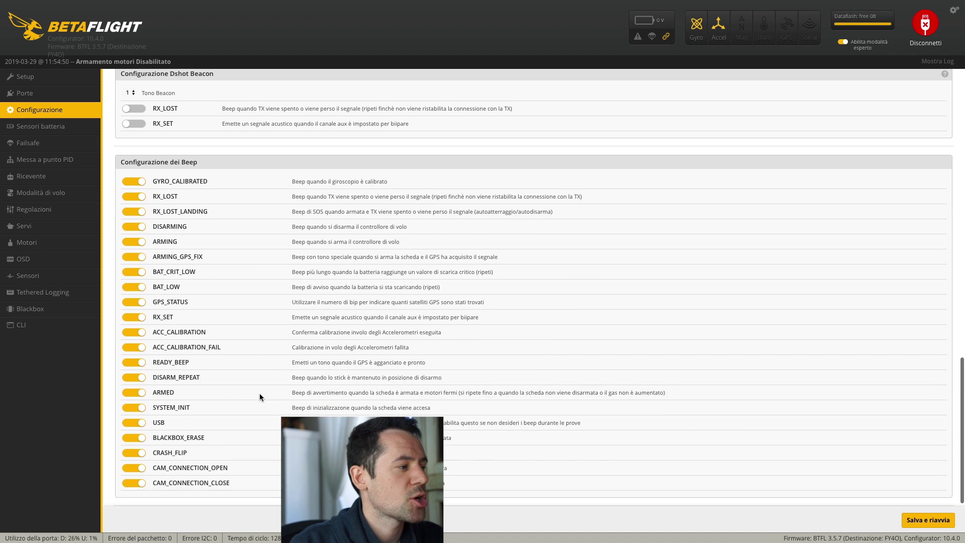
scroll(259, 393, down, 1)
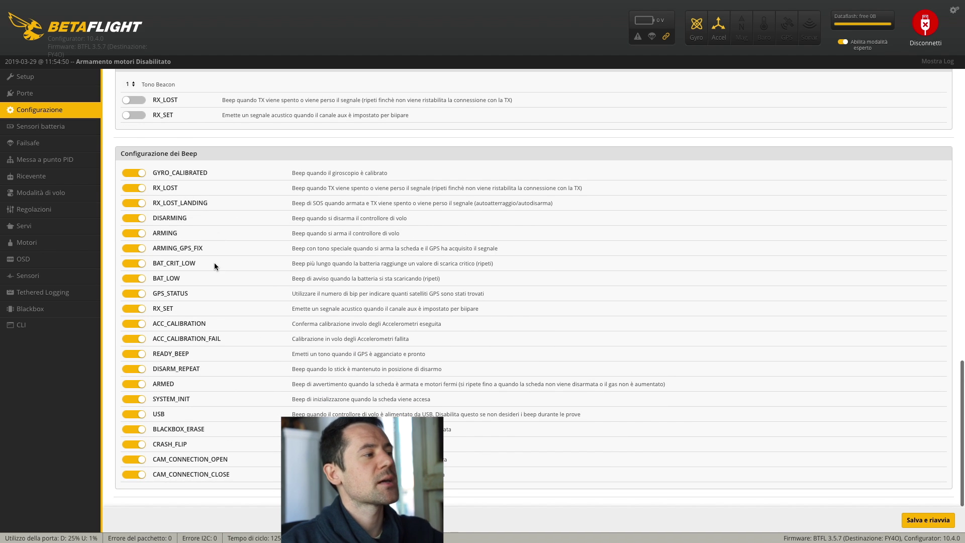
scroll(214, 263, up, 1)
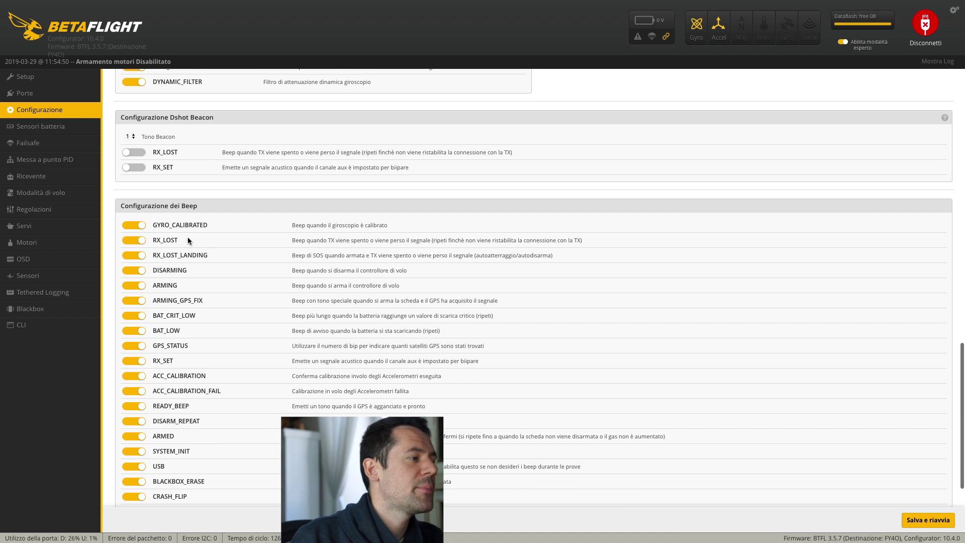
scroll(191, 301, down, 1)
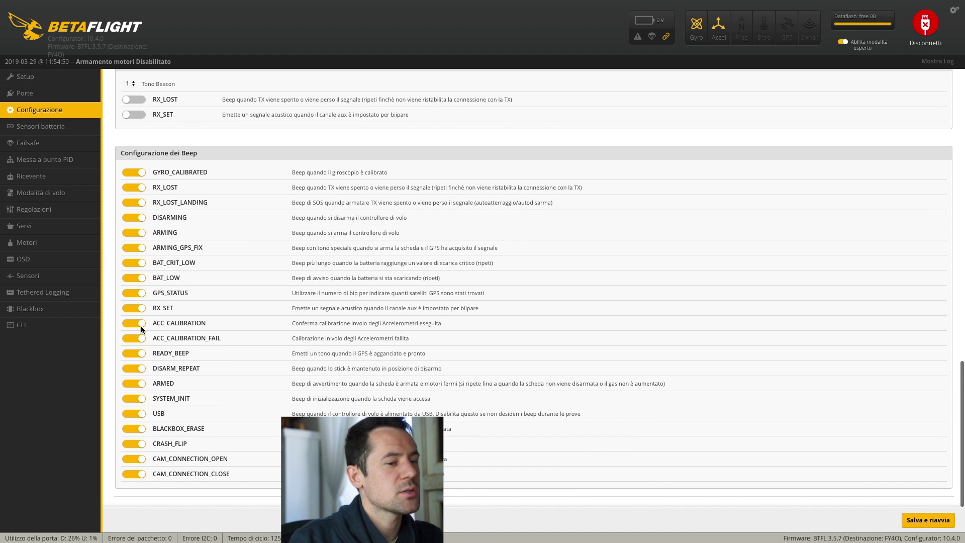
scroll(288, 382, up, 20)
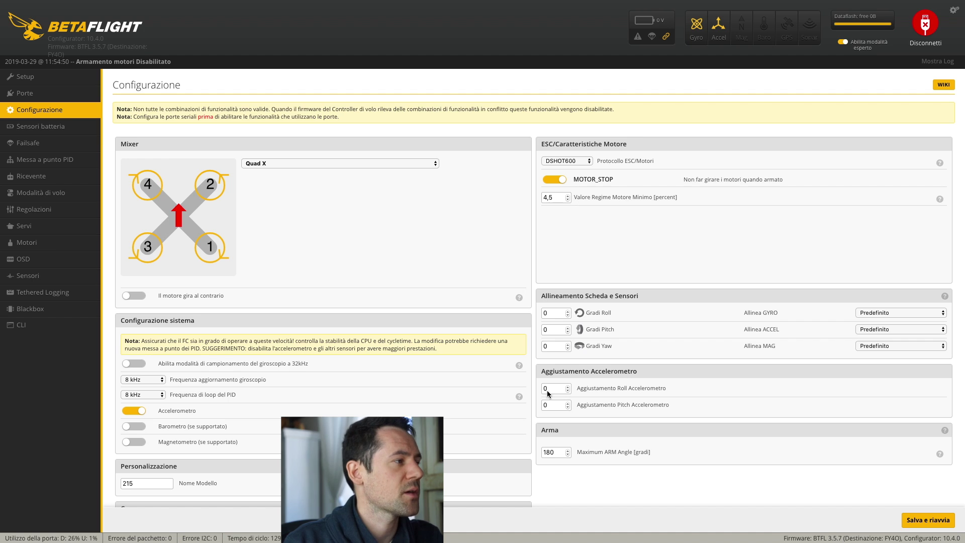
- Review the battery voltage and current sensor settings and the failsafe settings
click(49, 126)
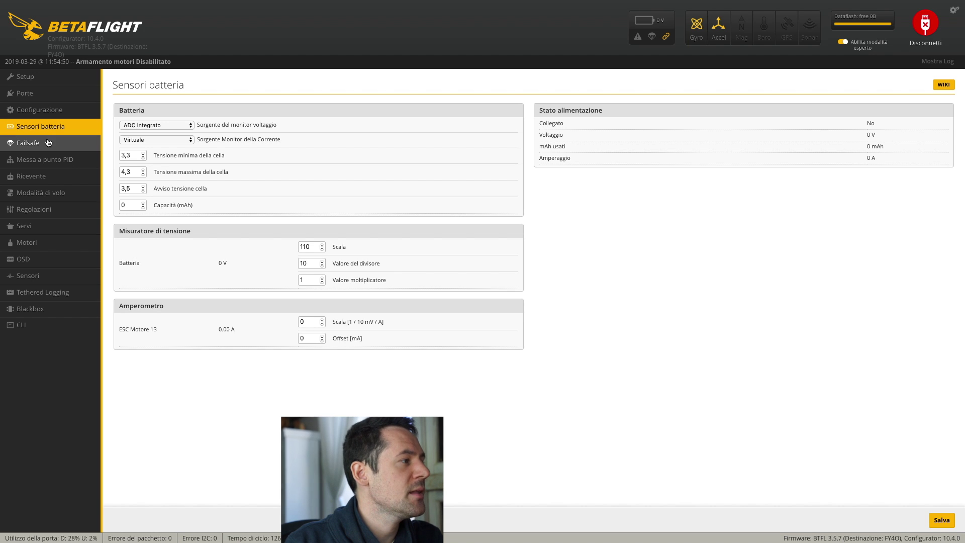
click(48, 143)
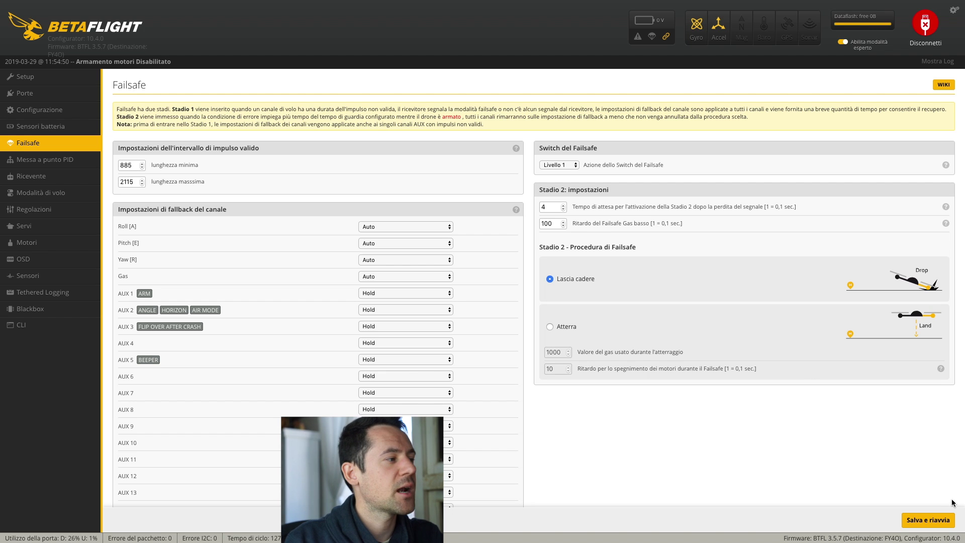
- Set the anti-gravity gain to 4,5 in the PID tuning and save the tuning
click(43, 160)
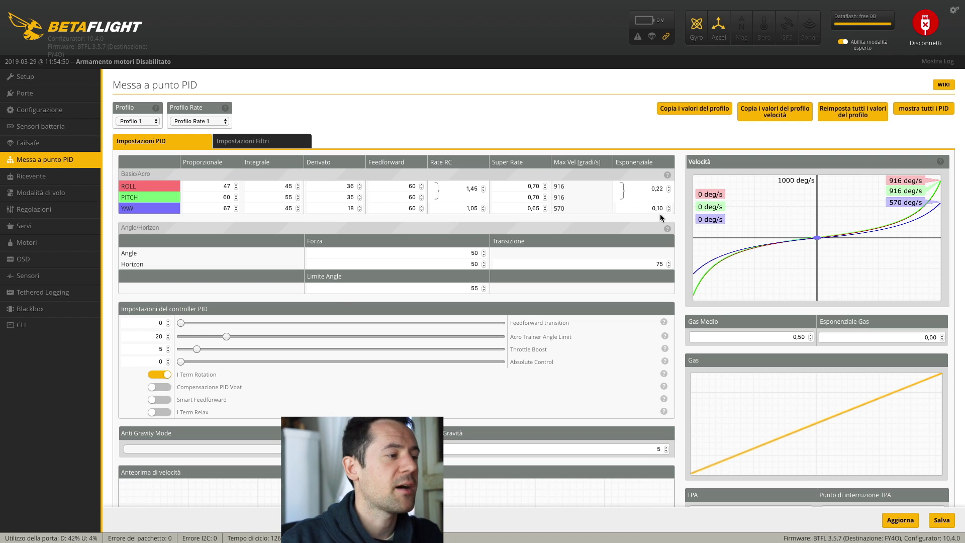
scroll(660, 213, down, 3)
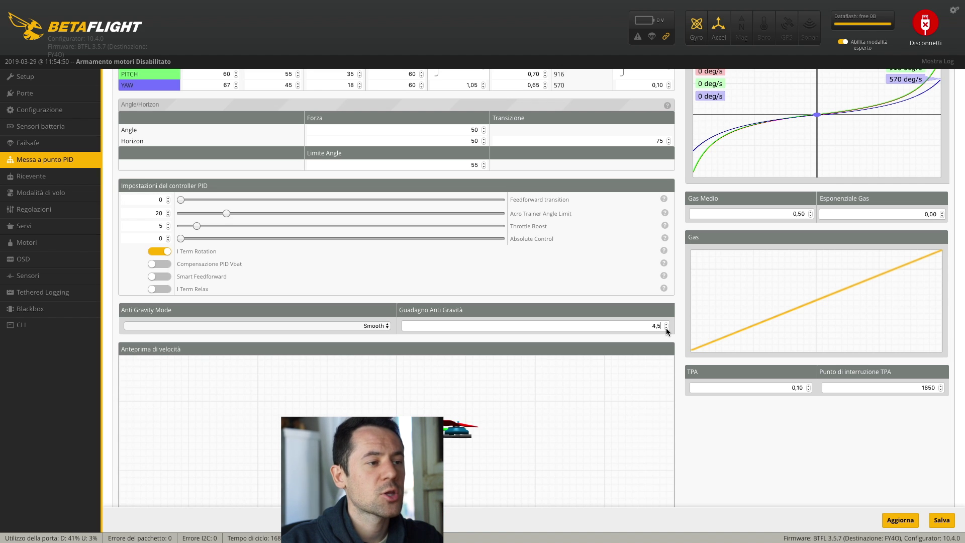
click(944, 521)
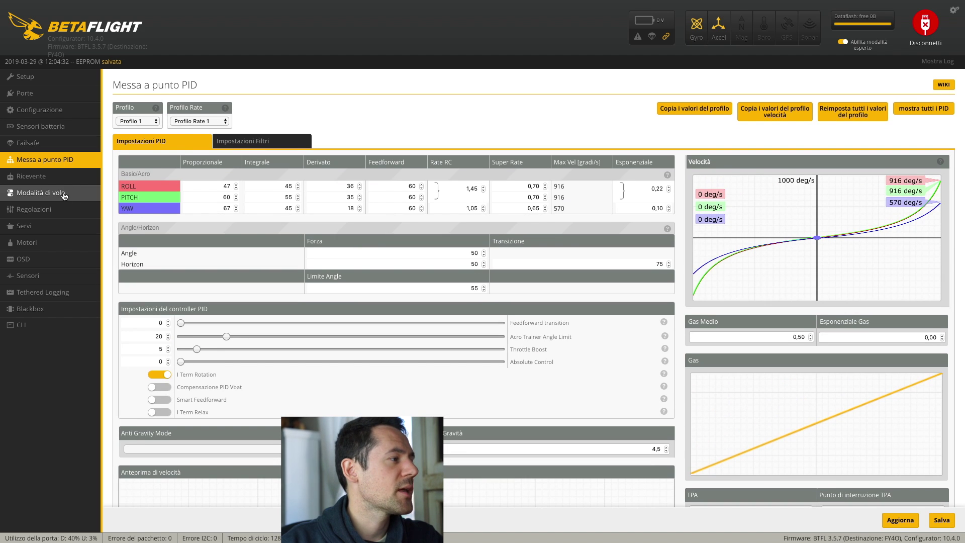
- Check the receiver channel values against the switch ranges assigned to the flight modes
click(56, 175)
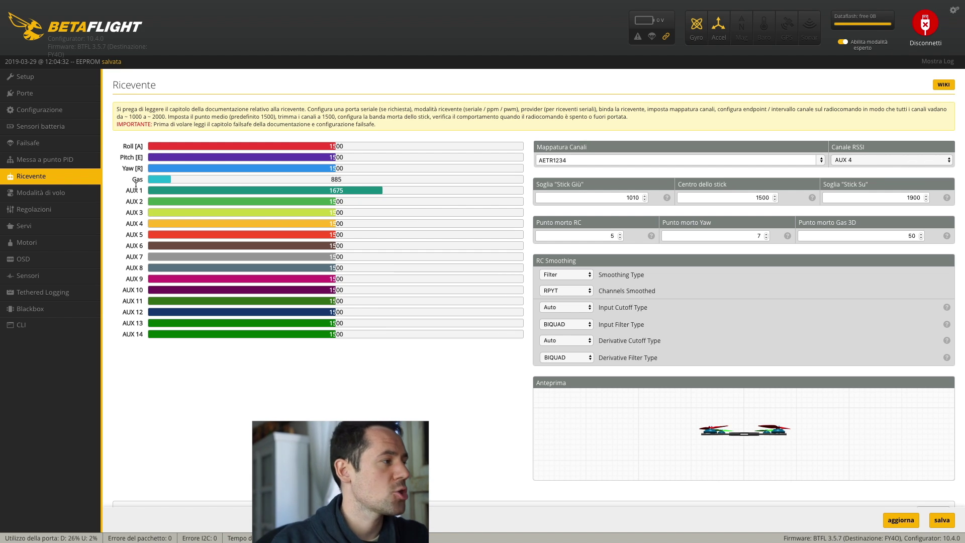
click(35, 197)
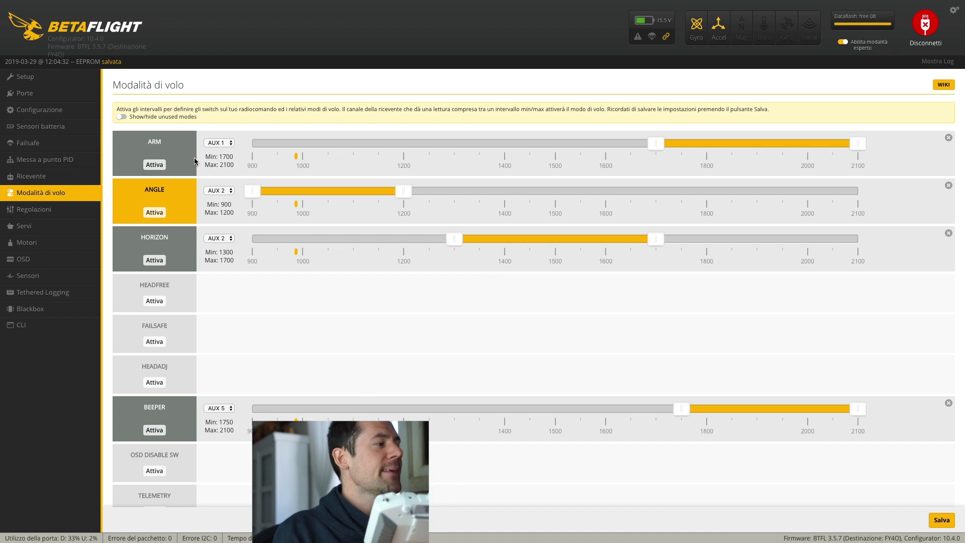
click(57, 182)
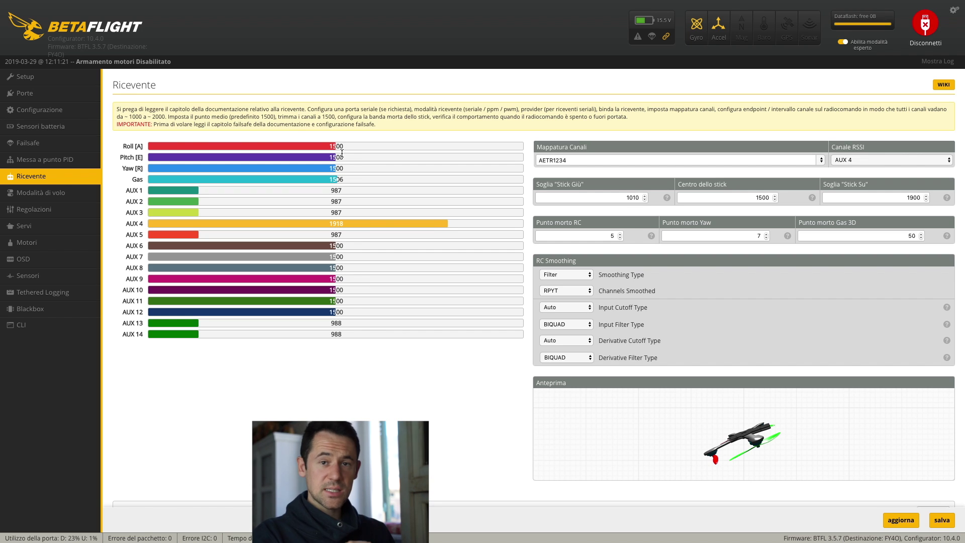
- Delete the existing ARM range in the flight modes and add a new one on AUX 1 from 1675 to 2100
click(65, 194)
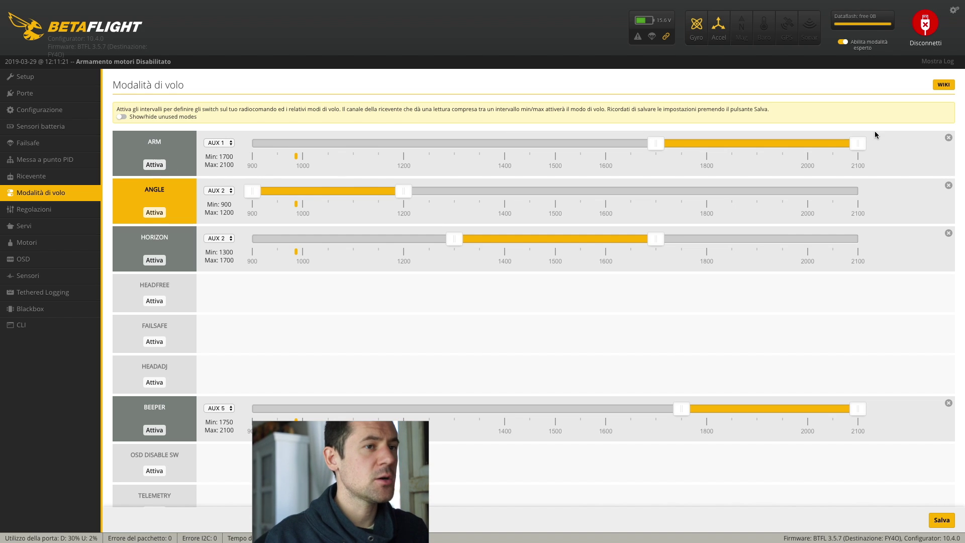
click(948, 137)
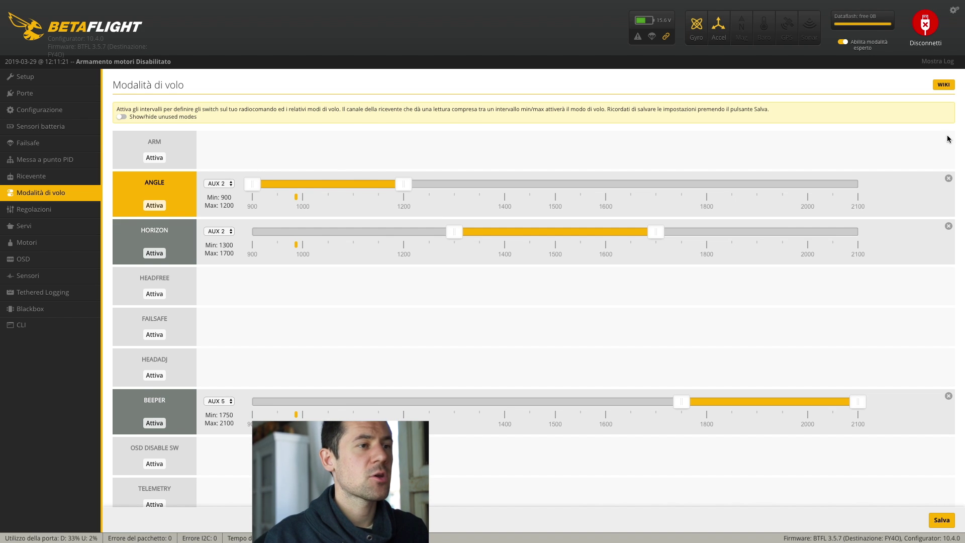
click(156, 158)
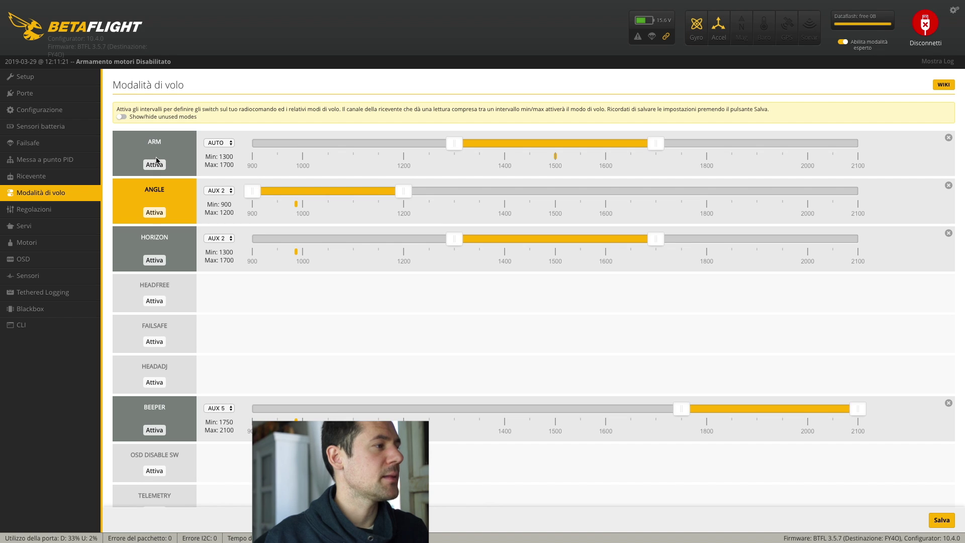
click(224, 143)
click(225, 152)
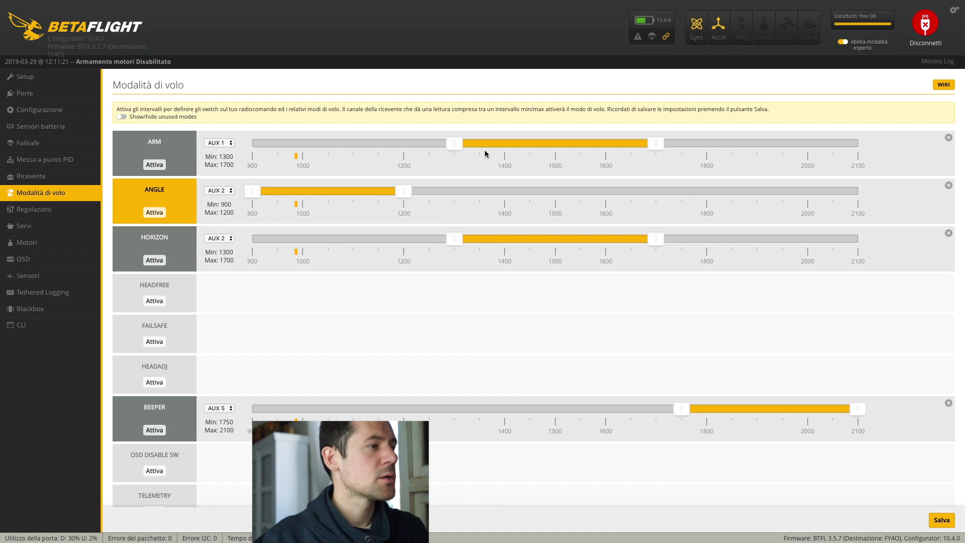
drag(656, 144, 883, 165)
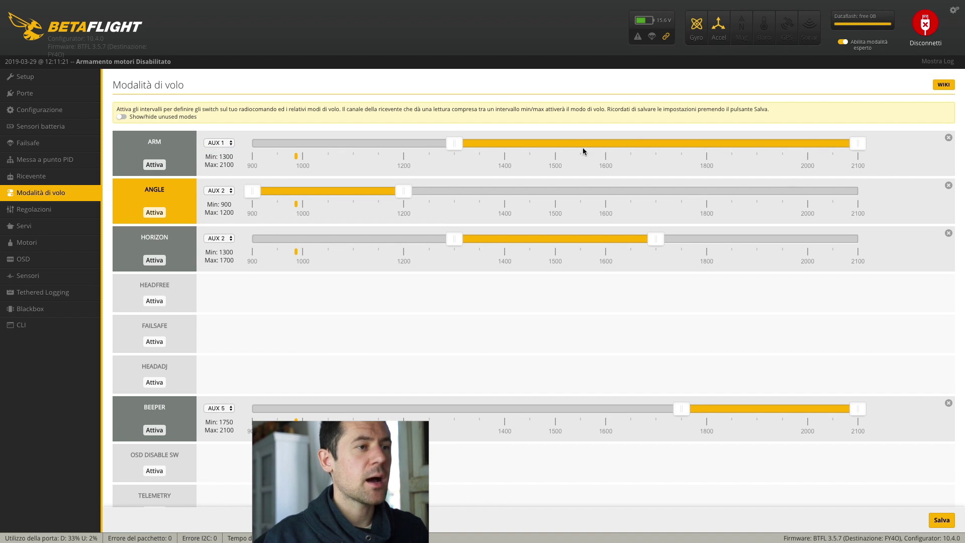
drag(454, 145, 644, 151)
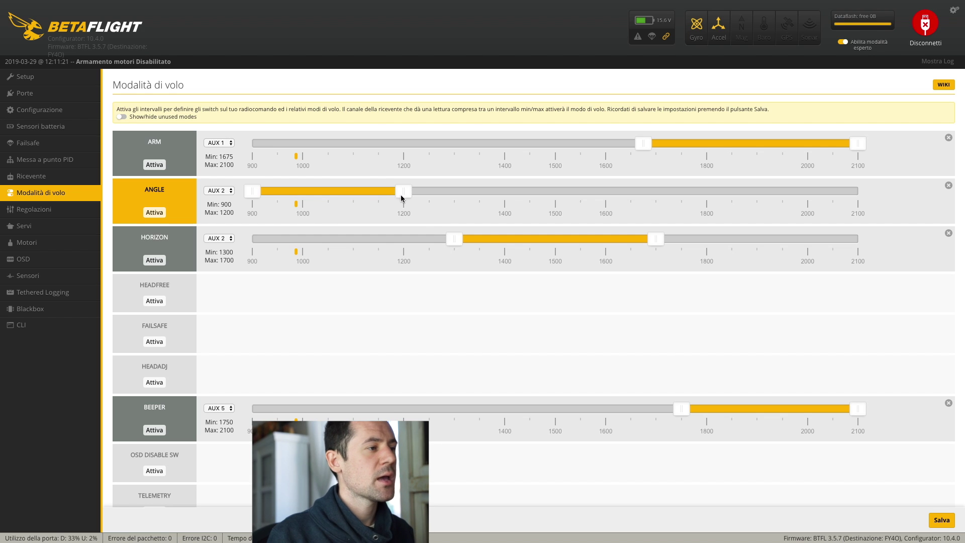
- Set the ANGLE range's maximum to 1075 and the HORIZON range's minimum to 1350
drag(402, 196, 341, 196)
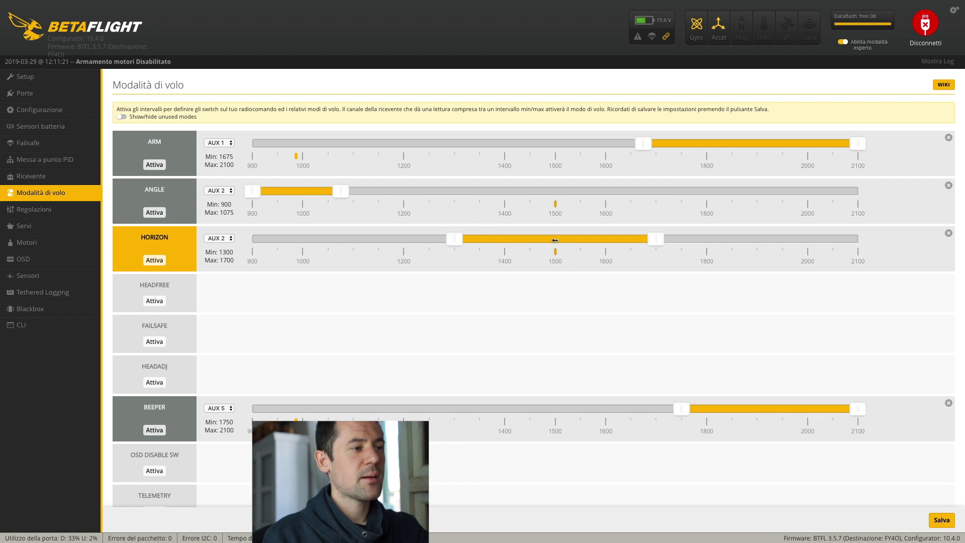
drag(471, 241, 486, 242)
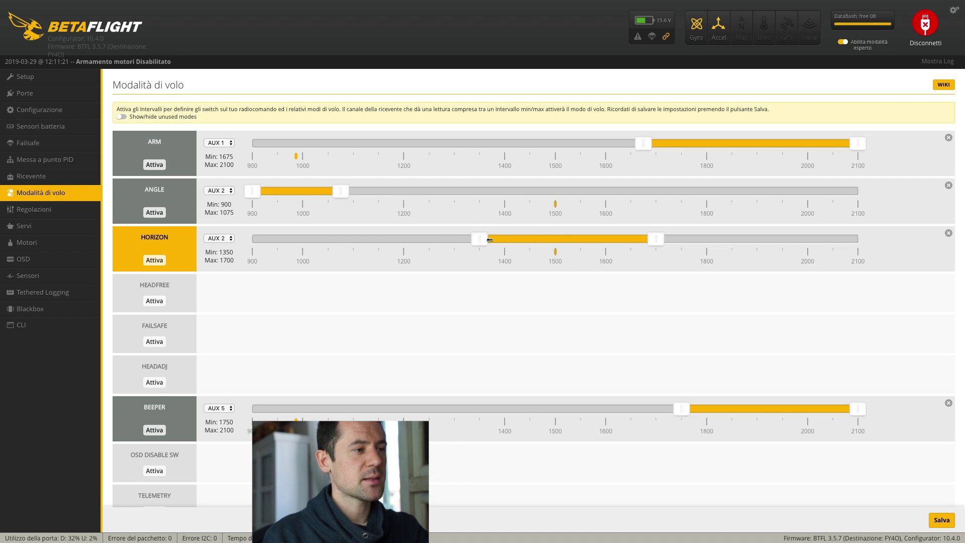
- Set the AIR MODE range's minimum to 1775 on AUX 2 and save the flight modes
scroll(477, 242, down, 3)
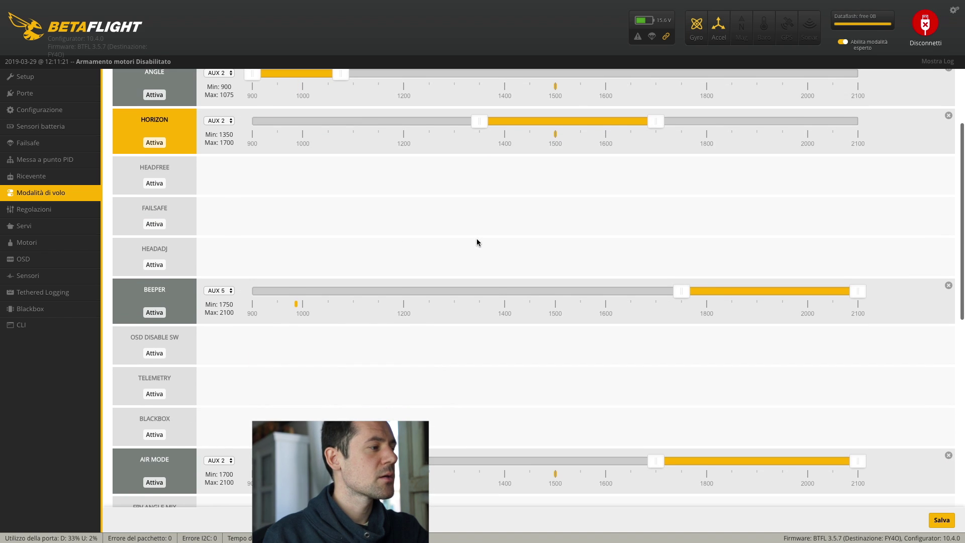
right_click(251, 341)
key(Escape)
scroll(248, 284, down, 4)
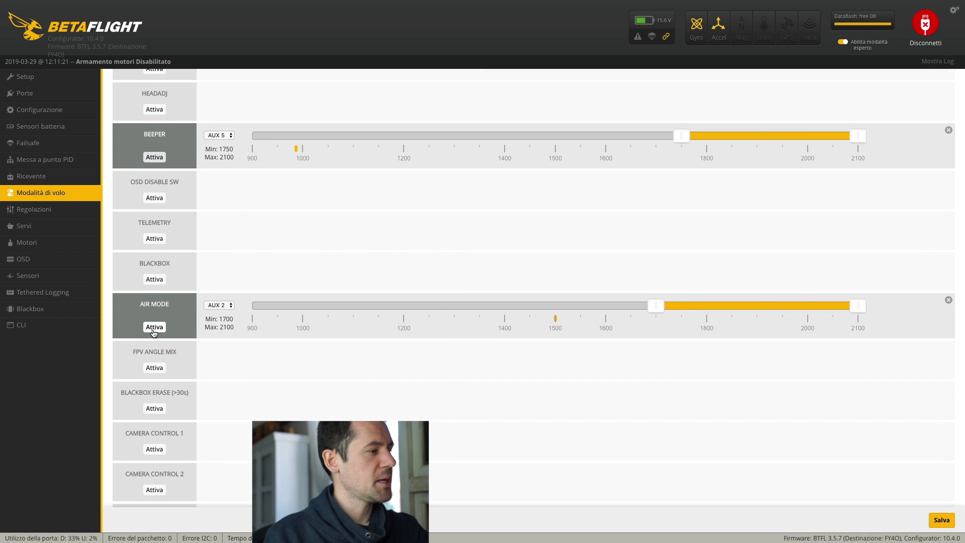
click(227, 306)
click(224, 306)
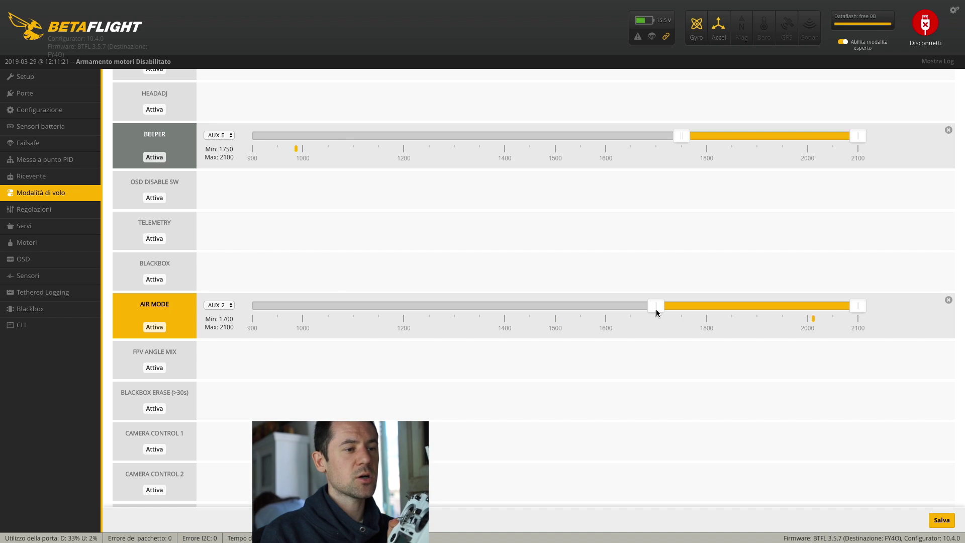
drag(656, 309, 671, 310)
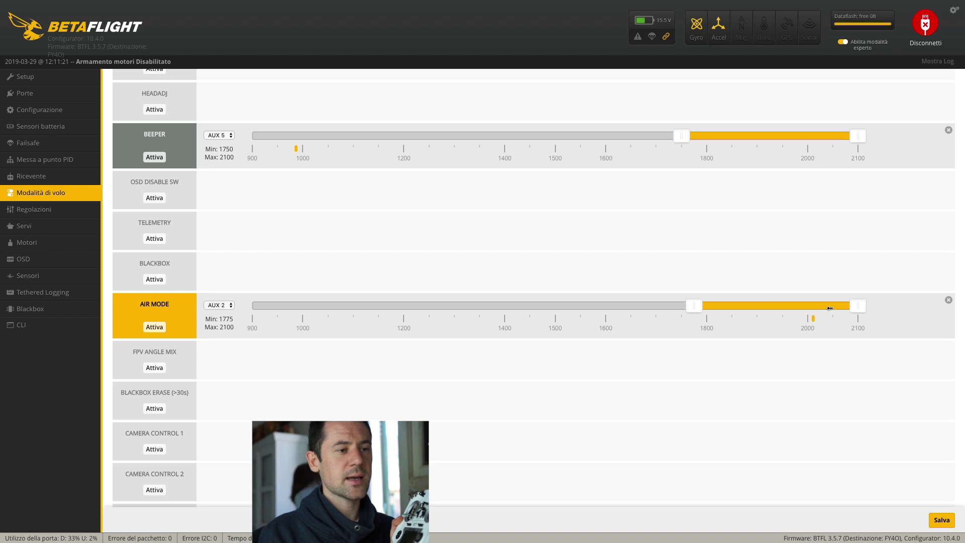
scroll(800, 306, down, 5)
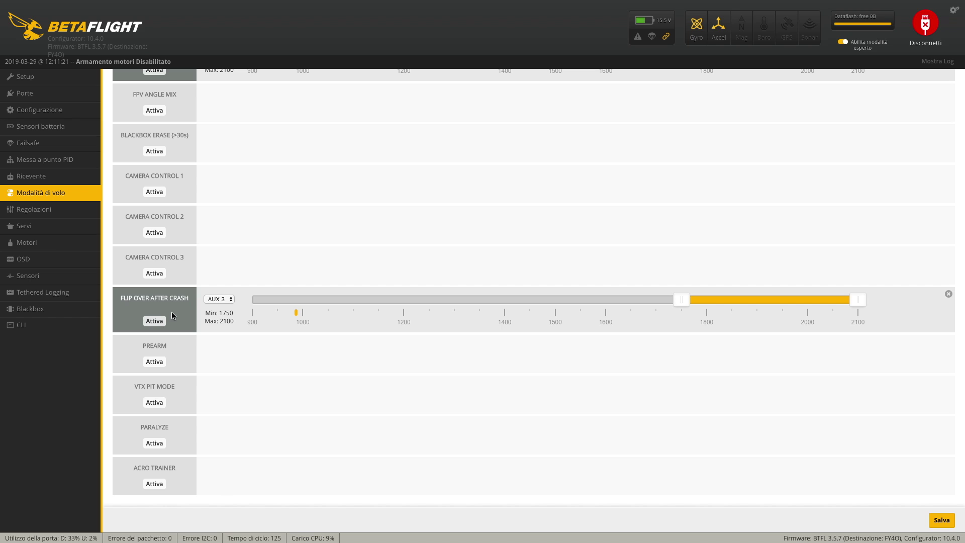
scroll(311, 227, up, 20)
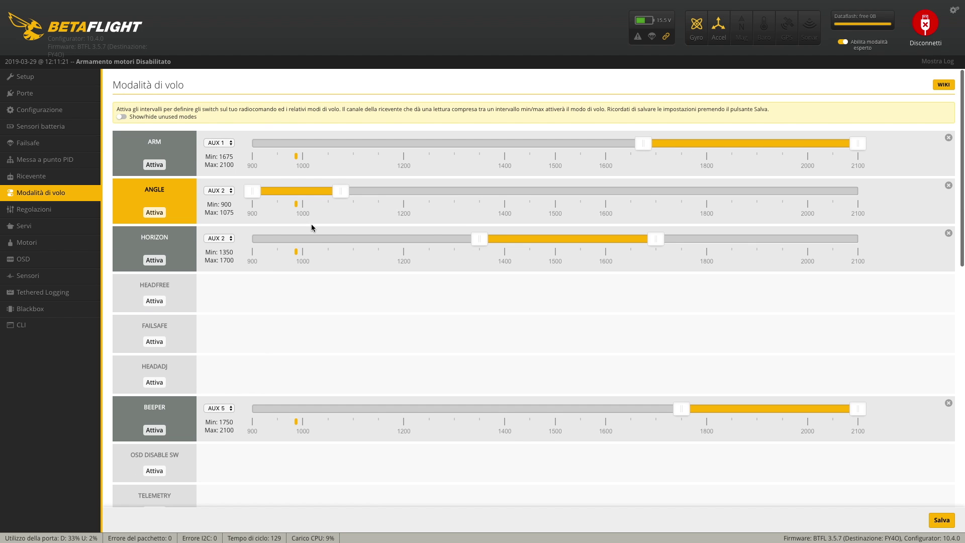
click(937, 522)
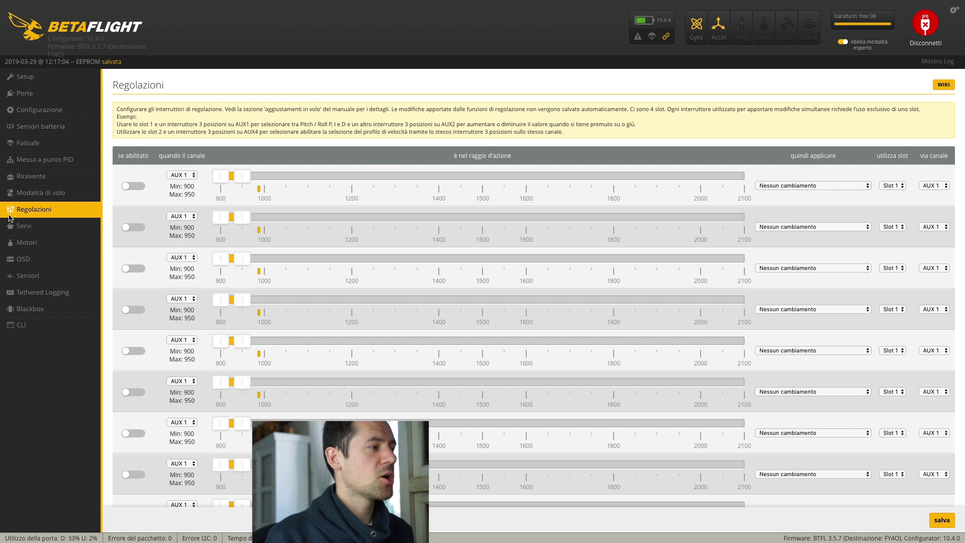
- Enable the motor test control, run the motors briefly at low throttle starting with motor 1 at about 1051, and leave test mode
click(27, 226)
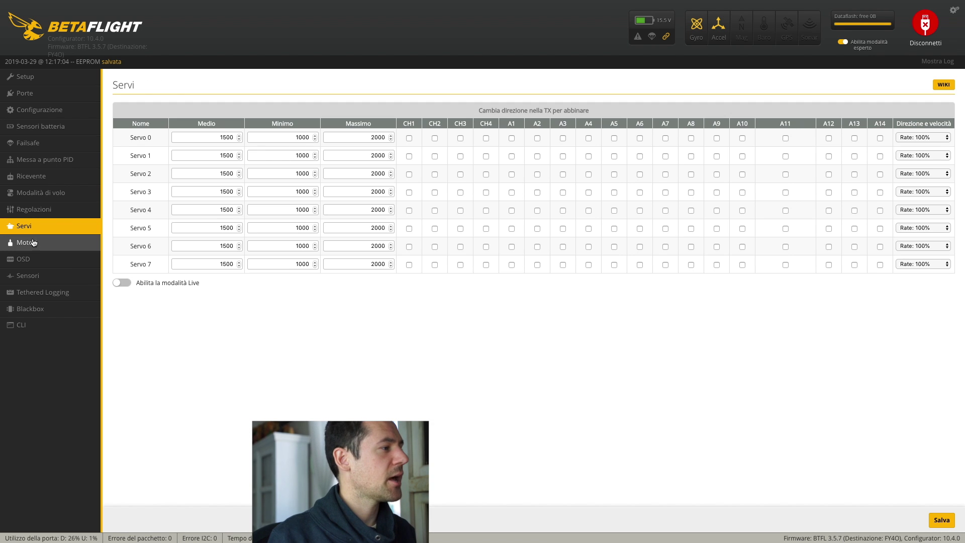
click(33, 242)
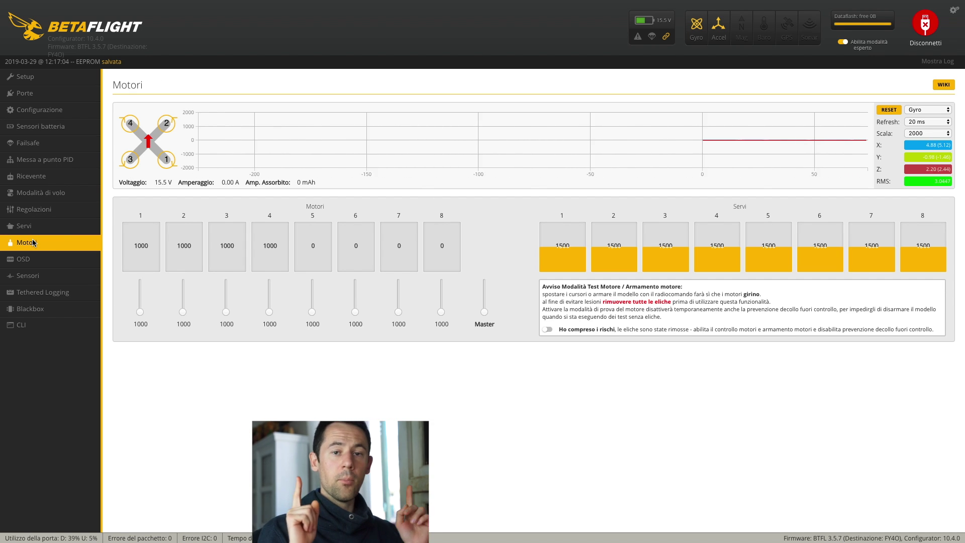
click(547, 330)
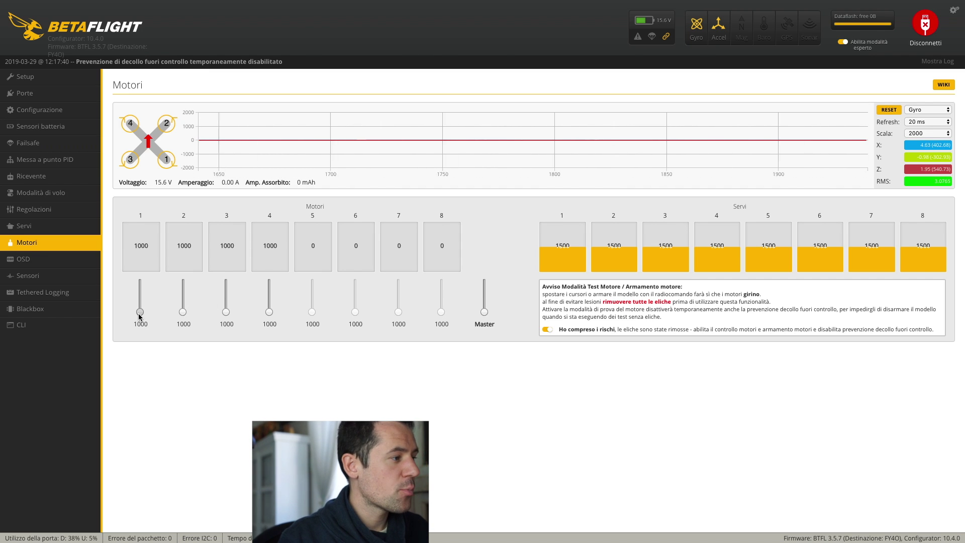
drag(140, 313, 139, 310)
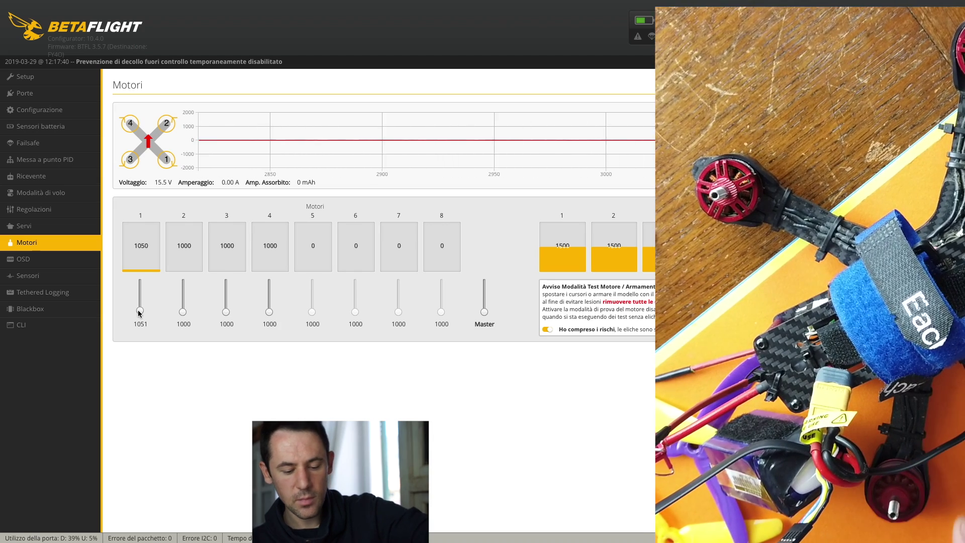
drag(140, 311, 137, 339)
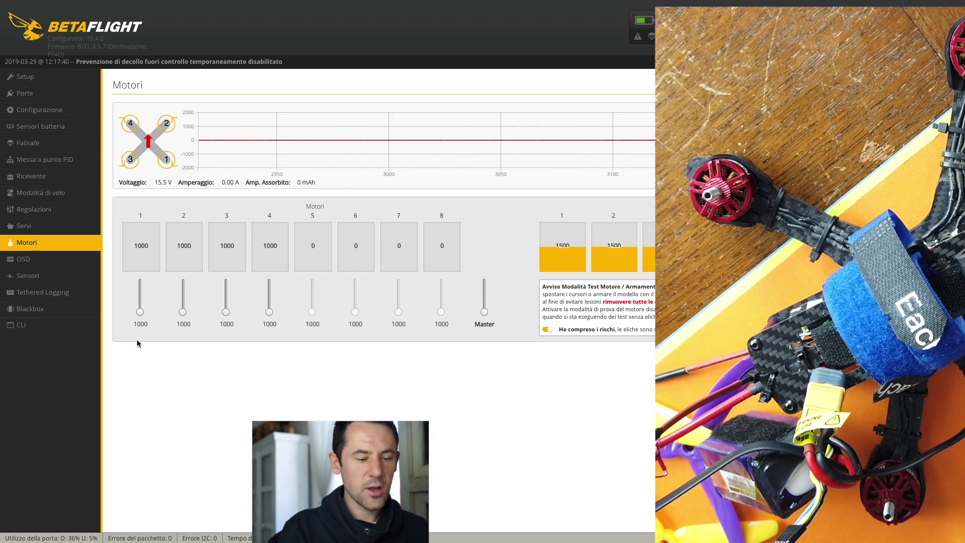
drag(183, 312, 226, 322)
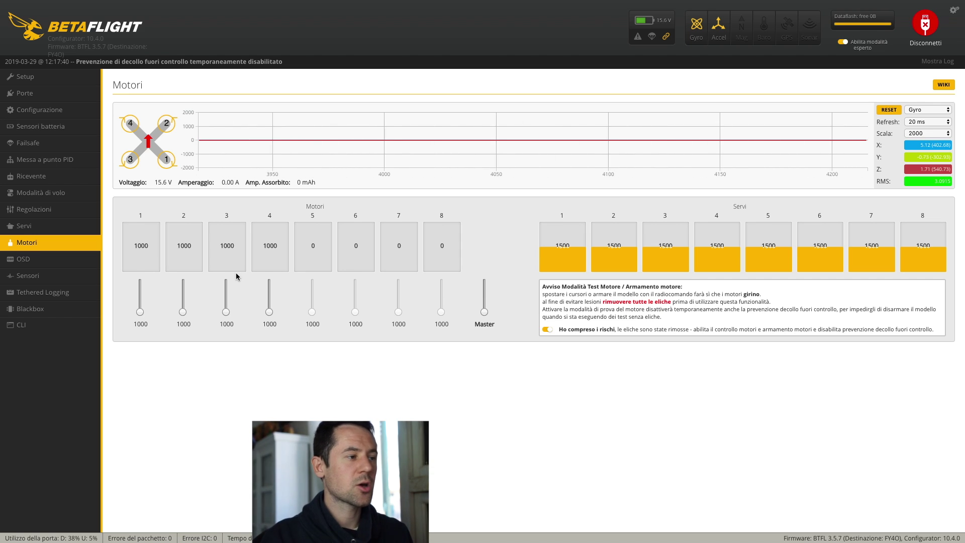
click(31, 243)
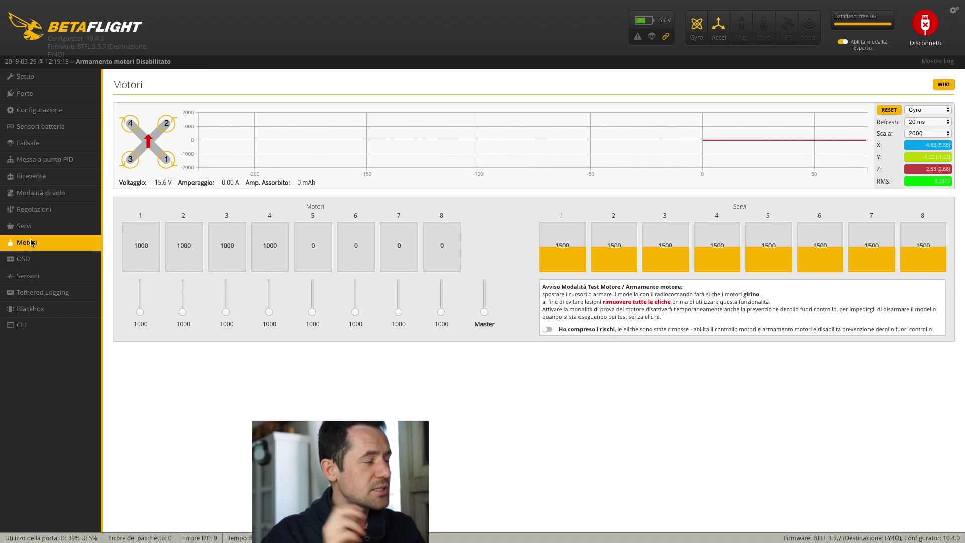
- Review the enabled OSD elements, timers, alarms, warnings and post-flight statistics
click(30, 259)
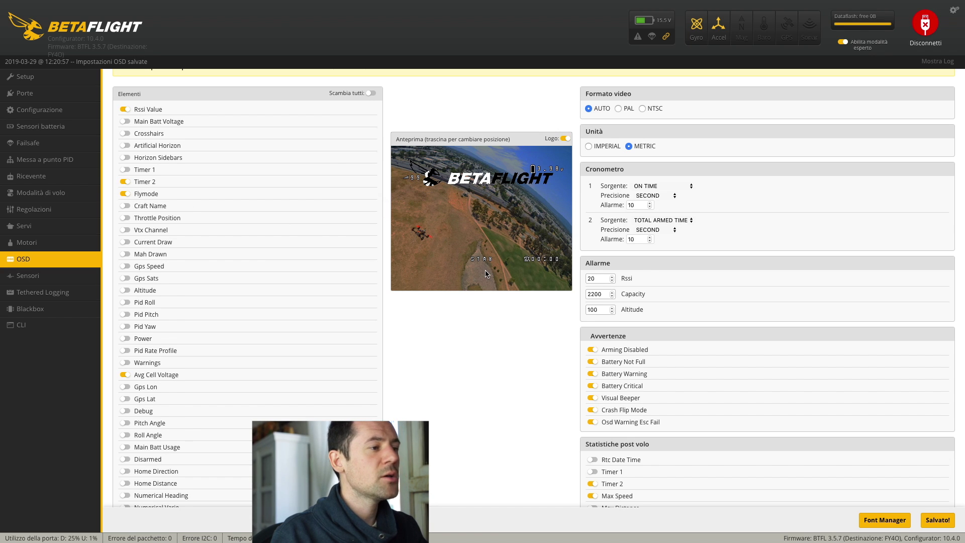
scroll(483, 263, down, 2)
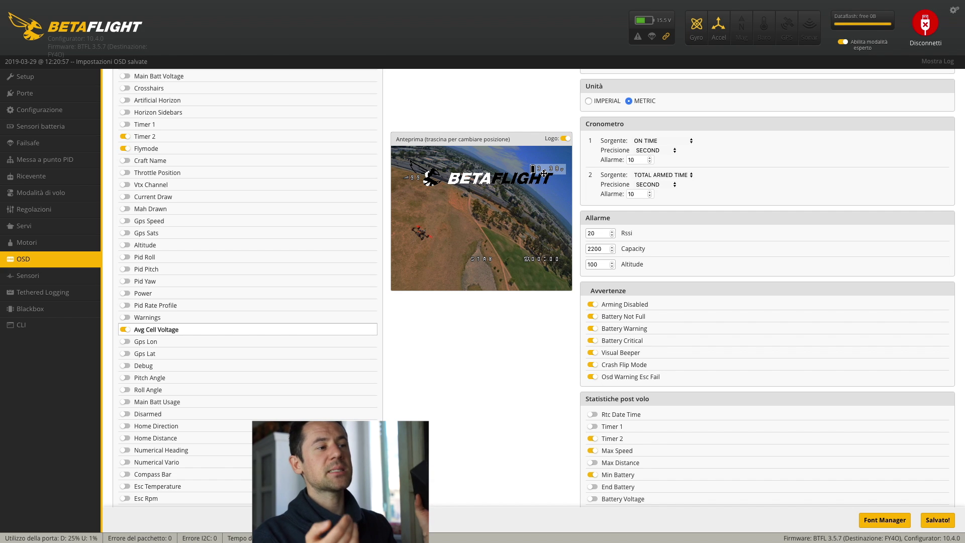
scroll(295, 303, down, 2)
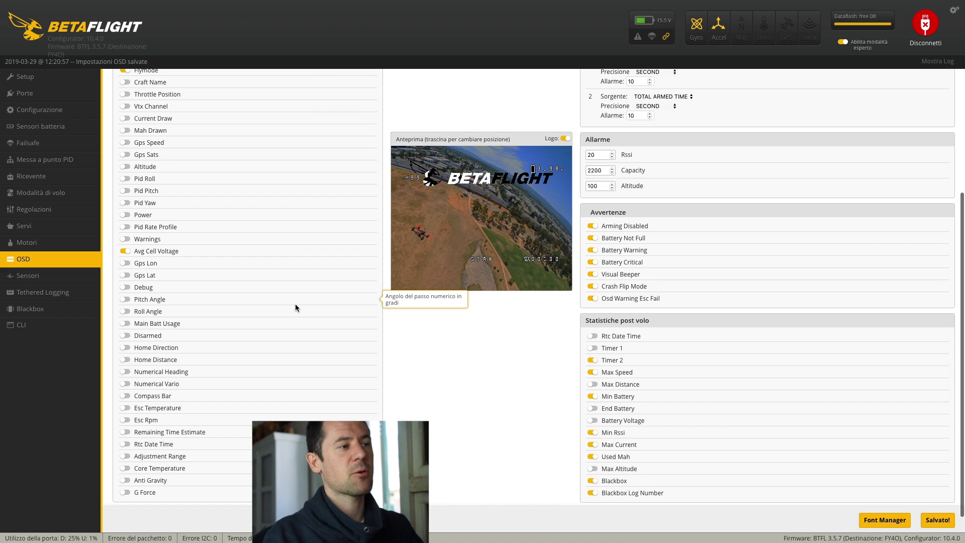
scroll(271, 327, up, 4)
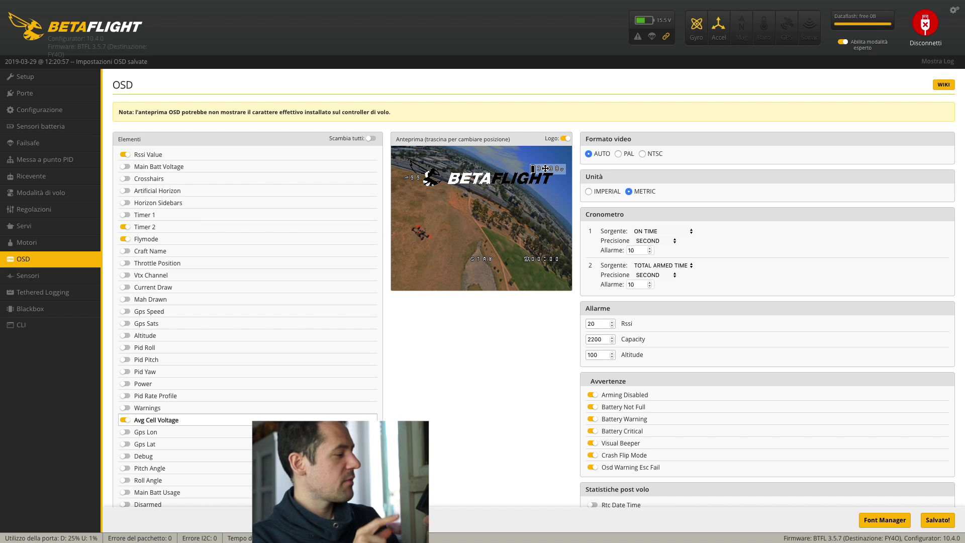
- Try out moving the average cell voltage element in the OSD preview, return it to its original place and save the OSD settings
mouse_move(545, 169)
mouse_down()
mouse_move(514, 169)
mouse_move(531, 164)
mouse_up()
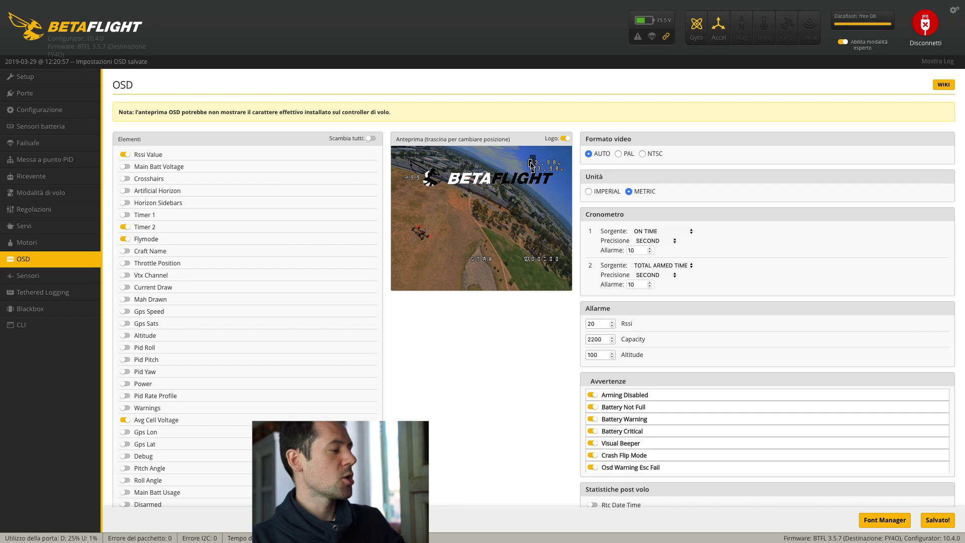
drag(530, 164, 531, 163)
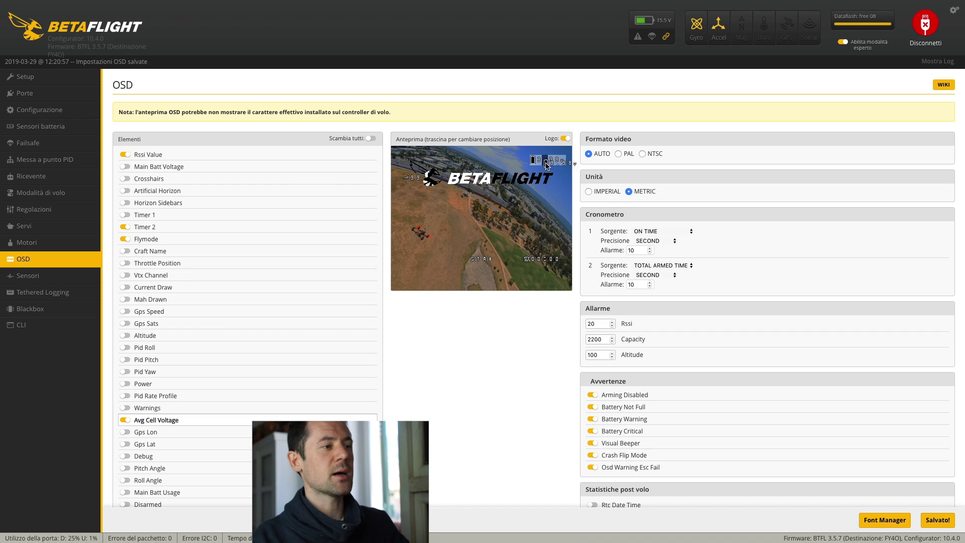
drag(536, 167, 537, 170)
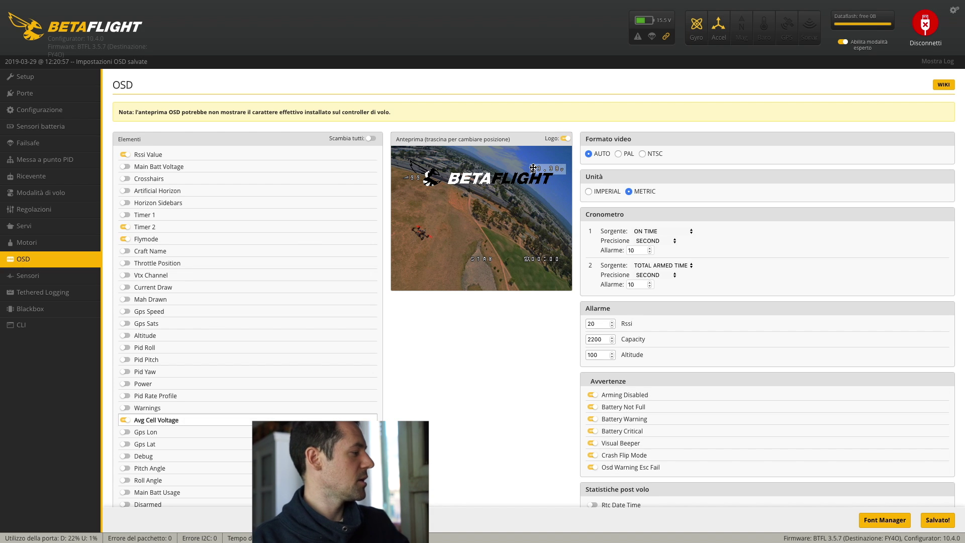
click(929, 523)
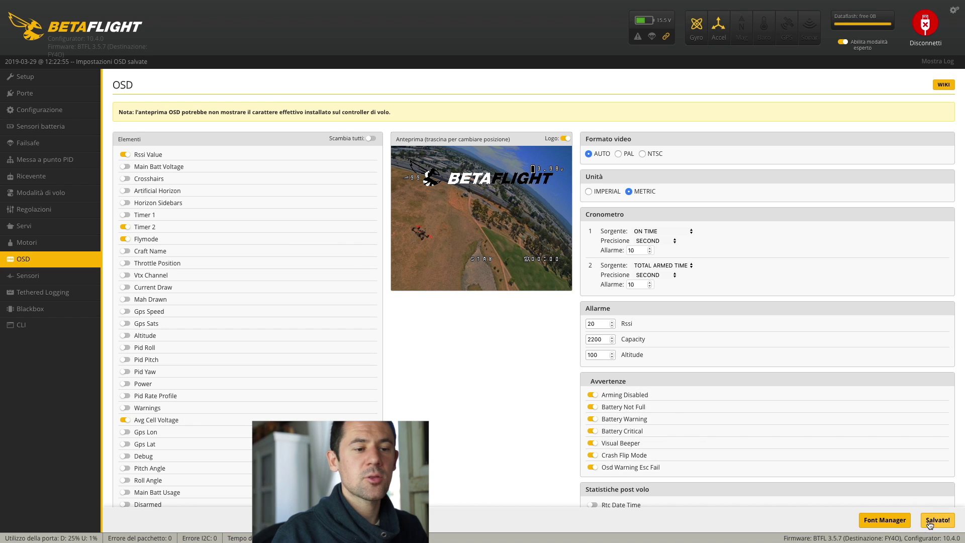
- Look through the sensors, tethered logging and blackbox pages
click(27, 276)
click(40, 291)
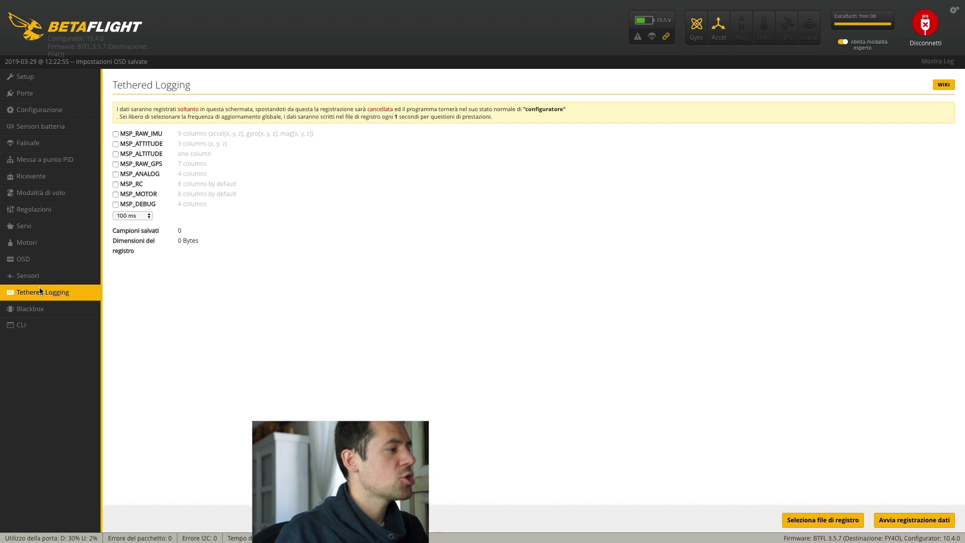
click(42, 305)
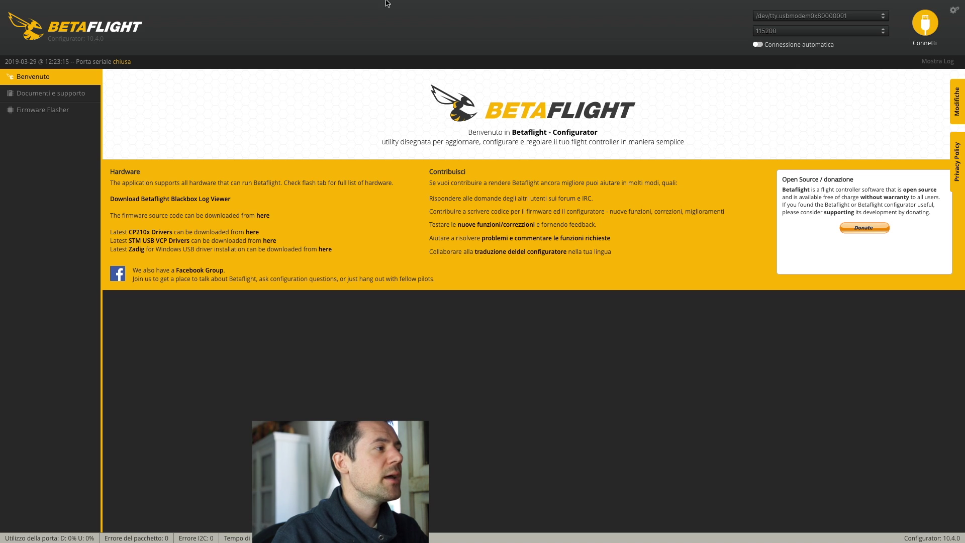
- Close Betaflight Configurator and open BLHeli Configurator in full screen
mouse_move(368, 4)
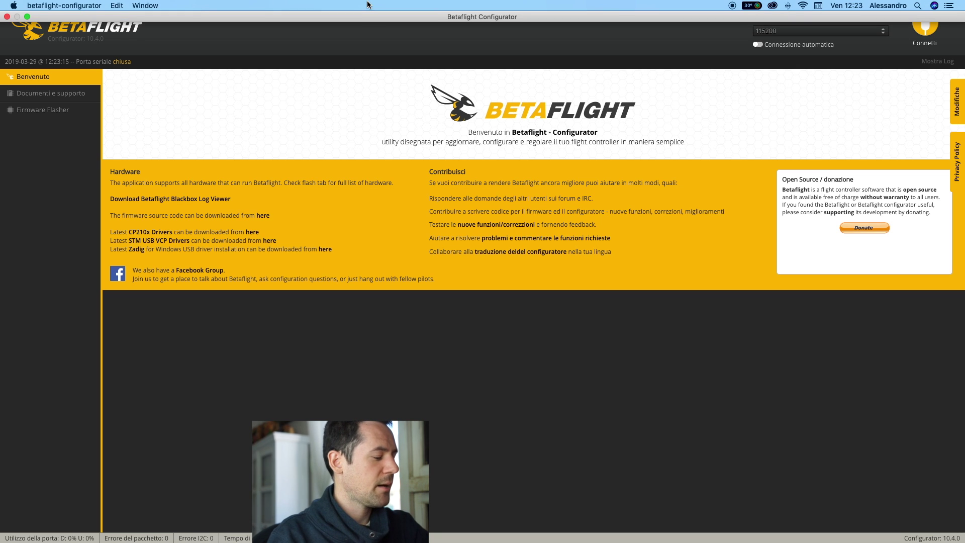
click(7, 17)
key(F4)
click(569, 422)
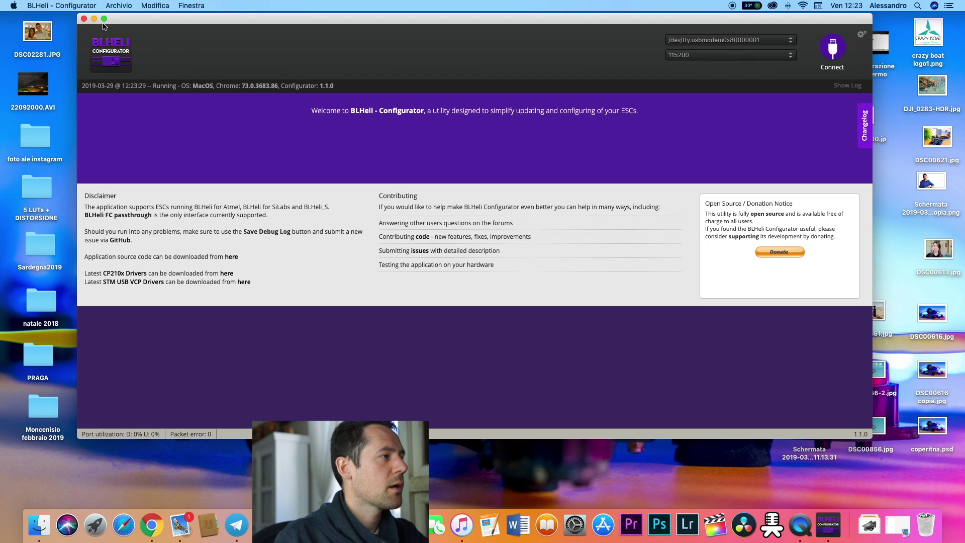
click(104, 19)
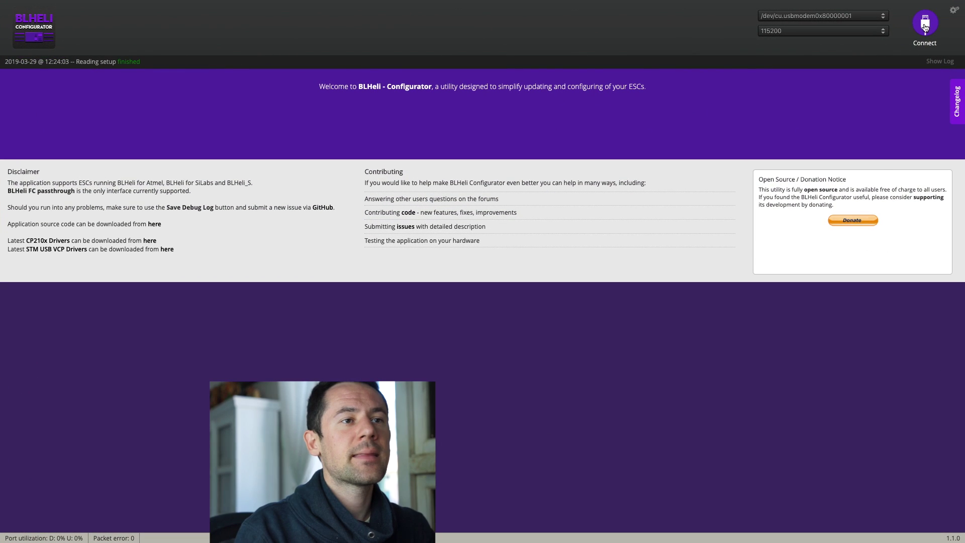
- Connect to the flight controller at 115200 and read the setup of the ESCs
click(926, 26)
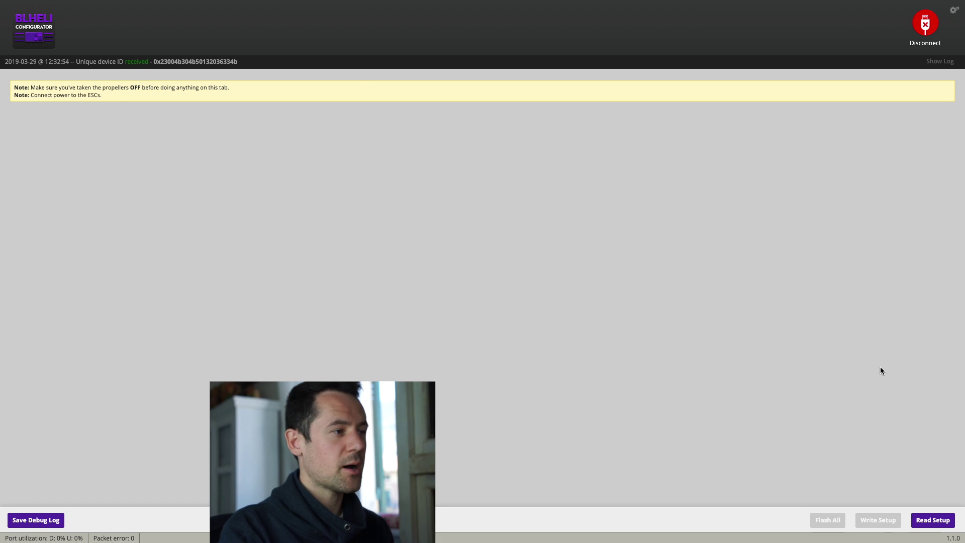
click(932, 520)
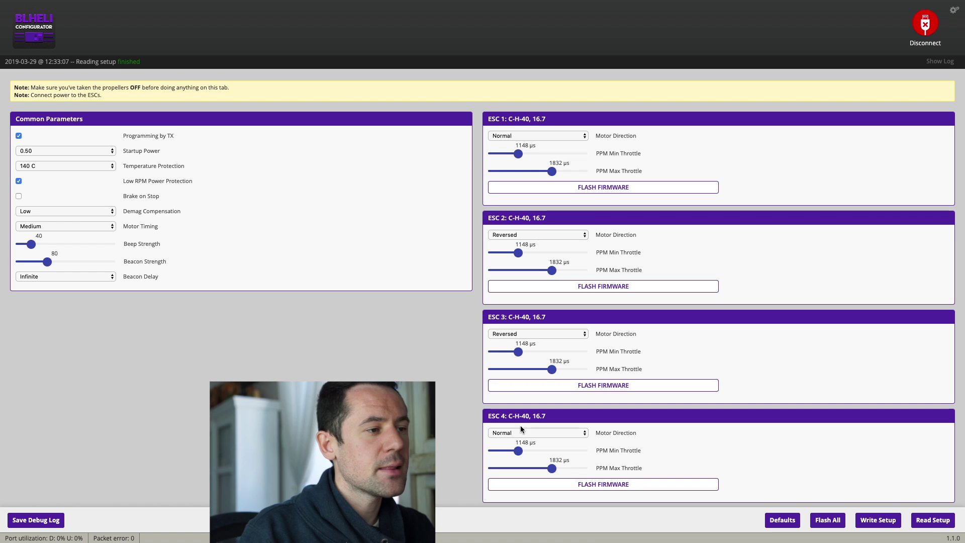
- Check the motor direction options of ESC 2, keeping Reversed, and open the Beacon Delay choices in the common parameters
click(521, 236)
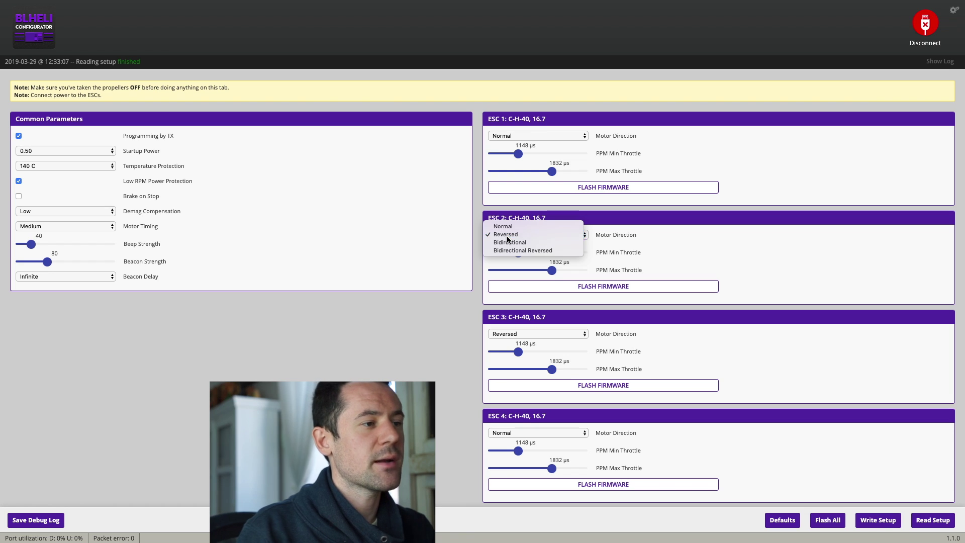
click(506, 236)
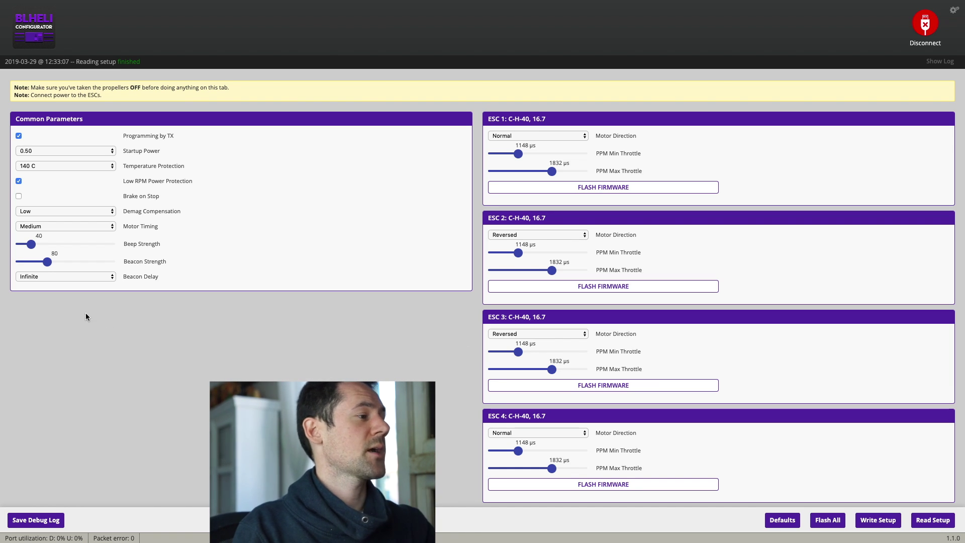
click(64, 276)
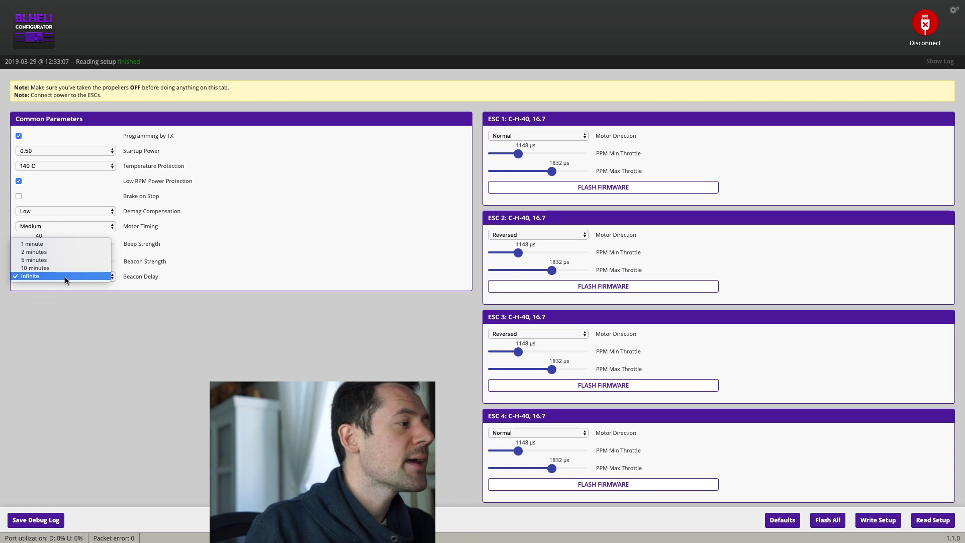